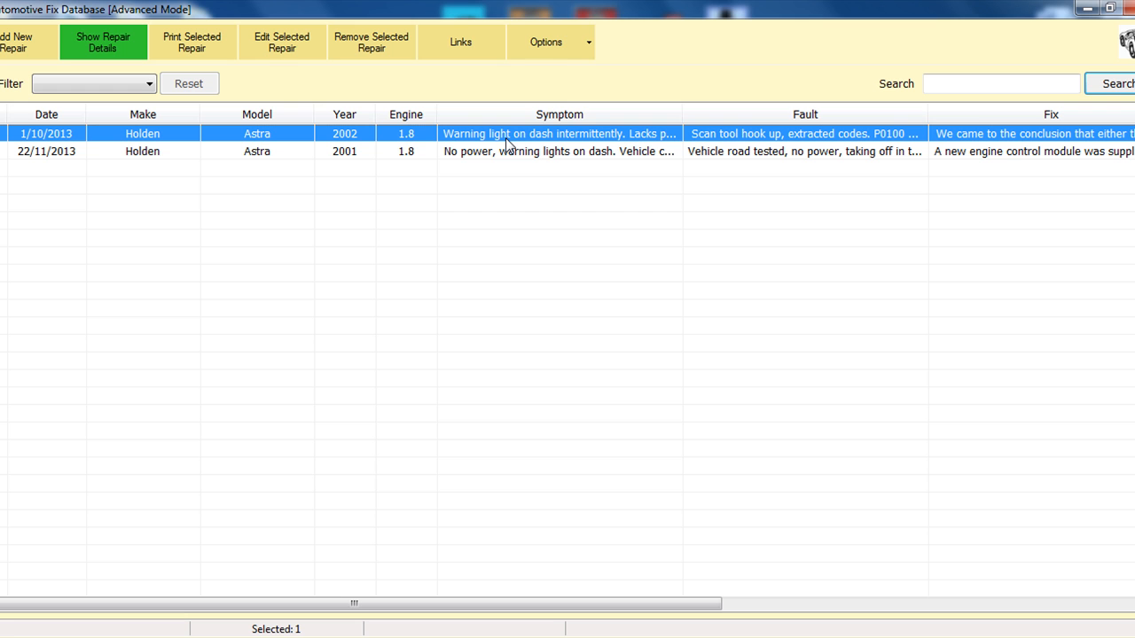
Step: Open the Case Study Wizard and create a custom image with the symptoms text of the selected 2002 Holden Astra repair
left_click(556, 41)
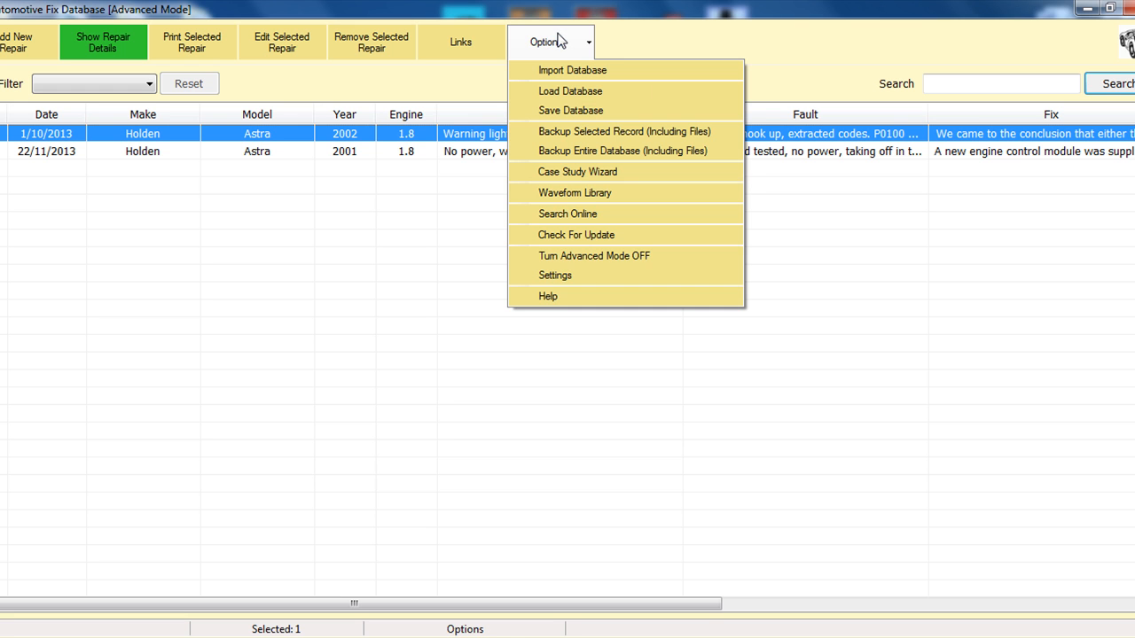
left_click(567, 174)
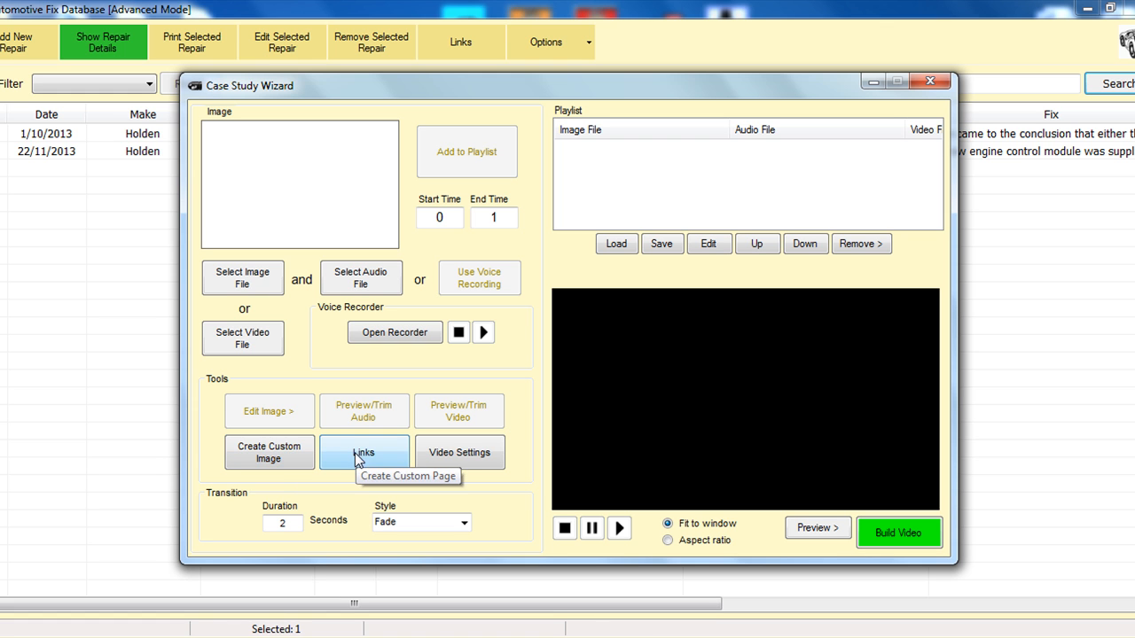
left_click(275, 461)
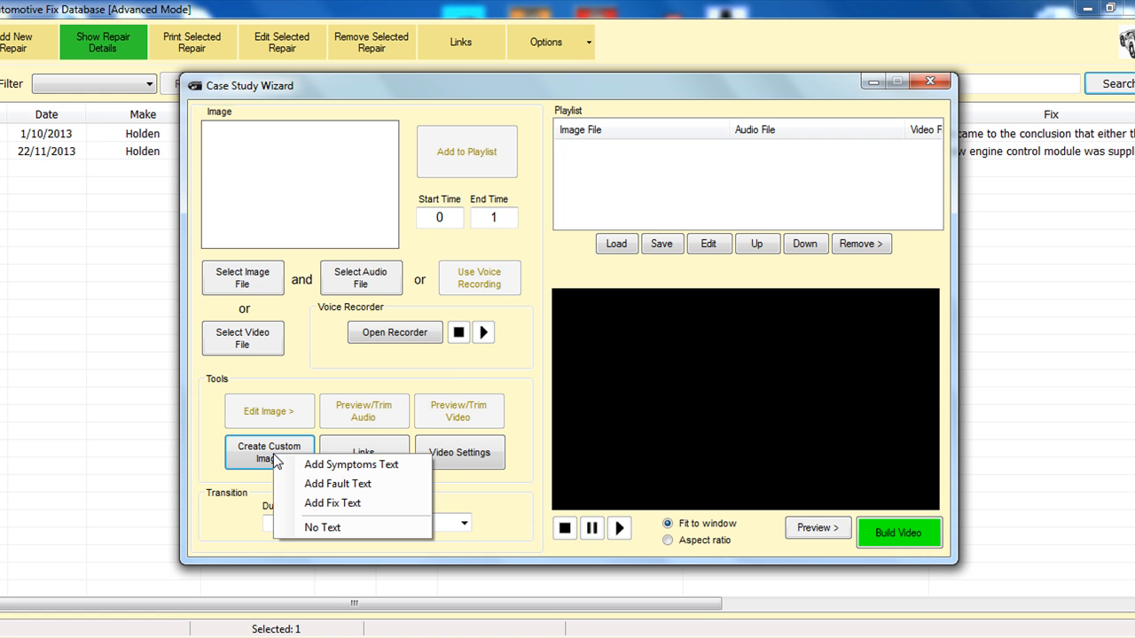
left_click(344, 466)
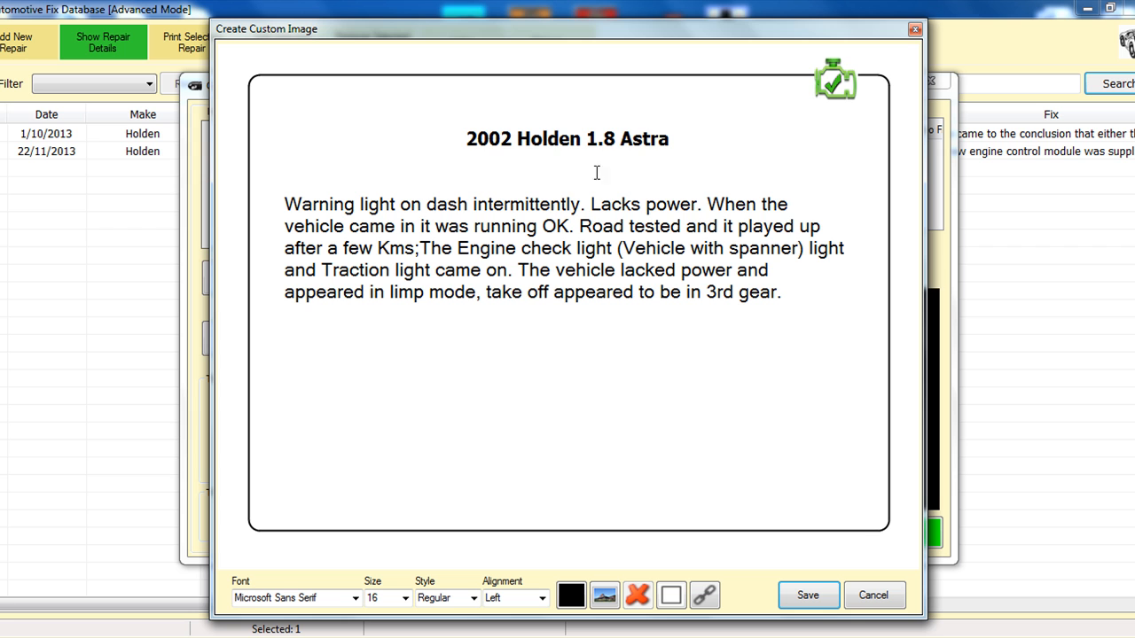
Step: Insert the linked picture 278-image_1.jpg below the symptoms text, slightly widened, and delete the blank line above the text
left_click(705, 597)
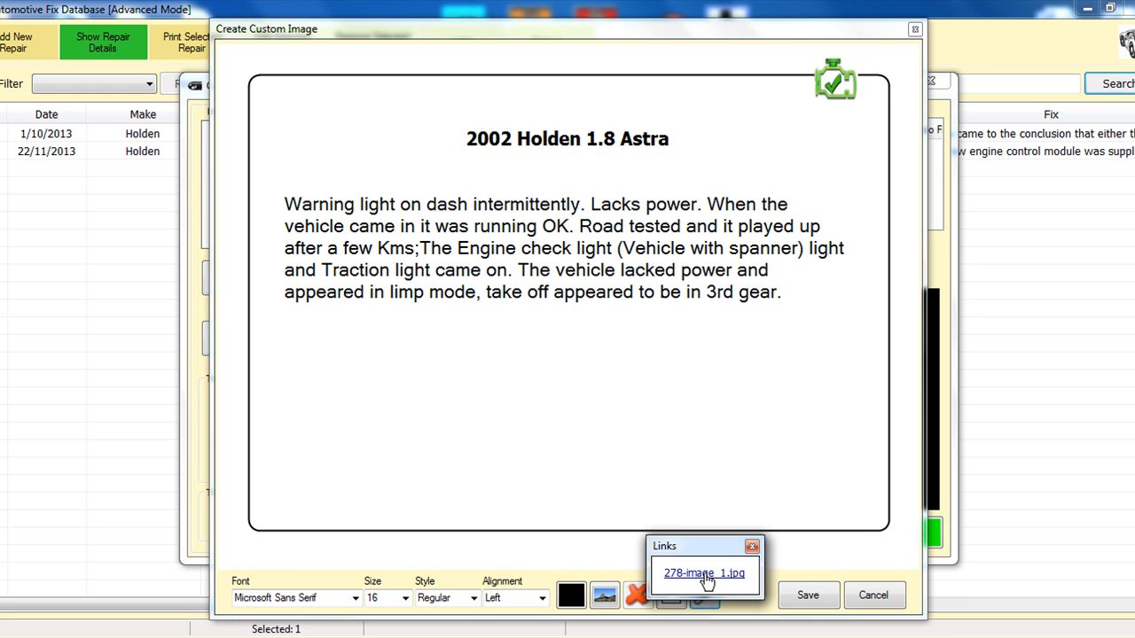
left_click(704, 573)
left_click_drag(578, 374, 566, 400)
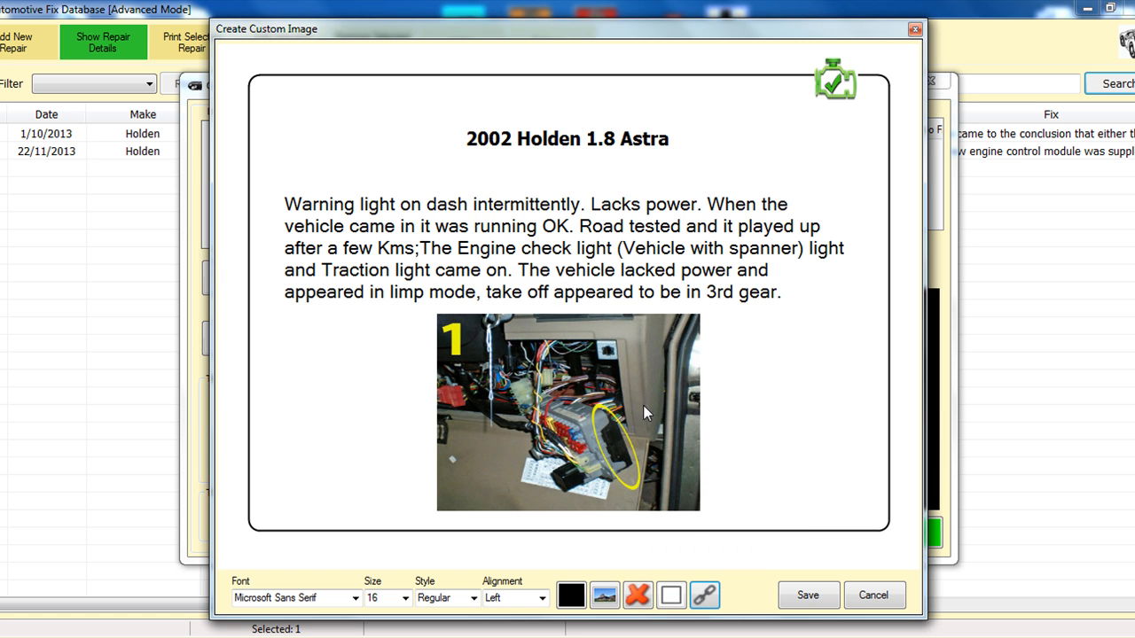
mouse_move(698, 412)
left_mouse_down()
mouse_move(741, 413)
mouse_move(683, 412)
mouse_move(720, 412)
left_mouse_up()
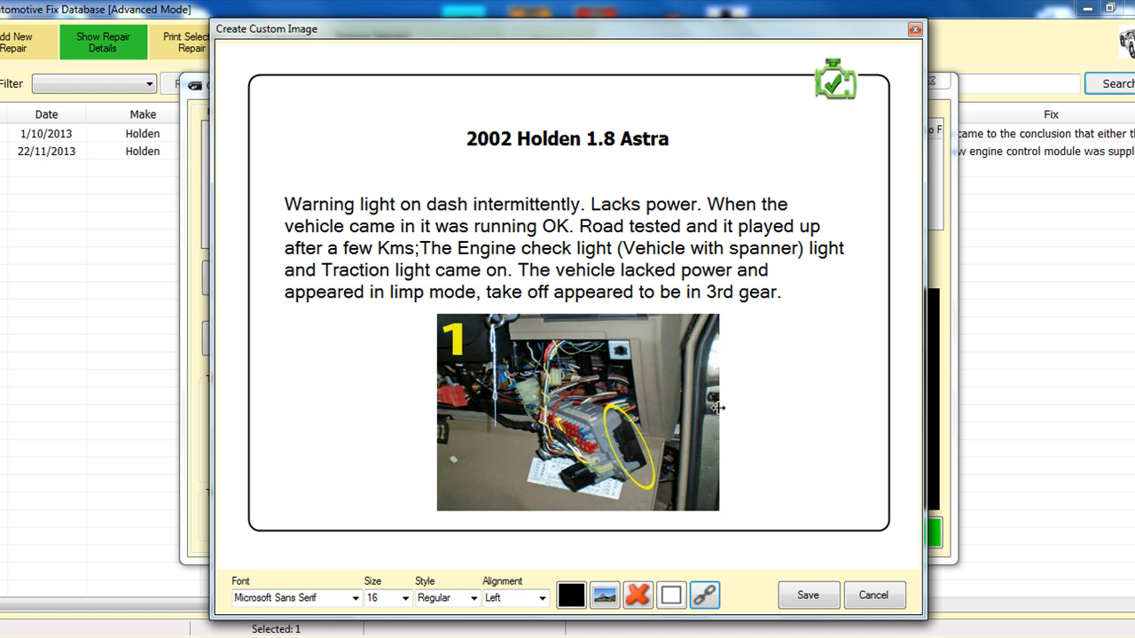
left_click(584, 174)
key("Delete")
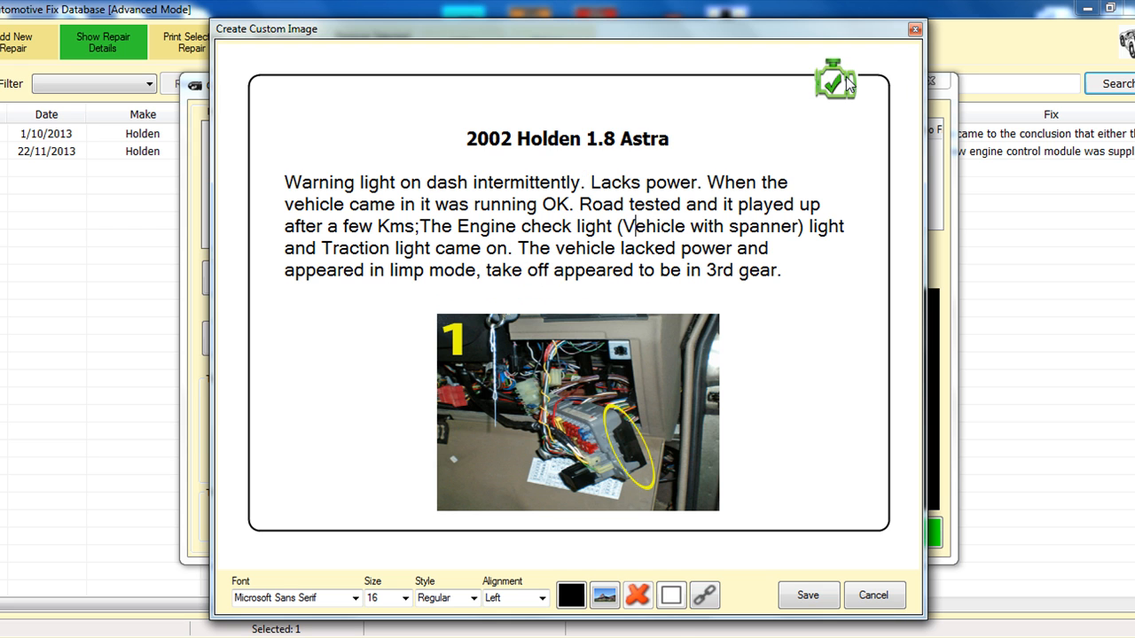
Step: Try the None and AutonerdzII border styles on the custom image
left_click(672, 595)
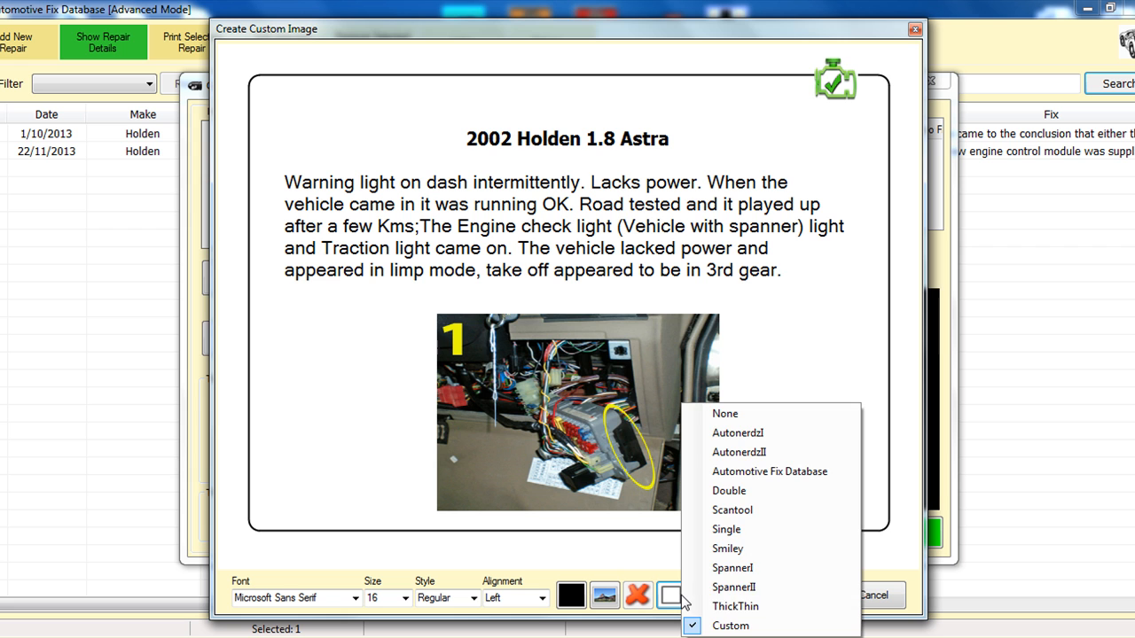
left_click(752, 413)
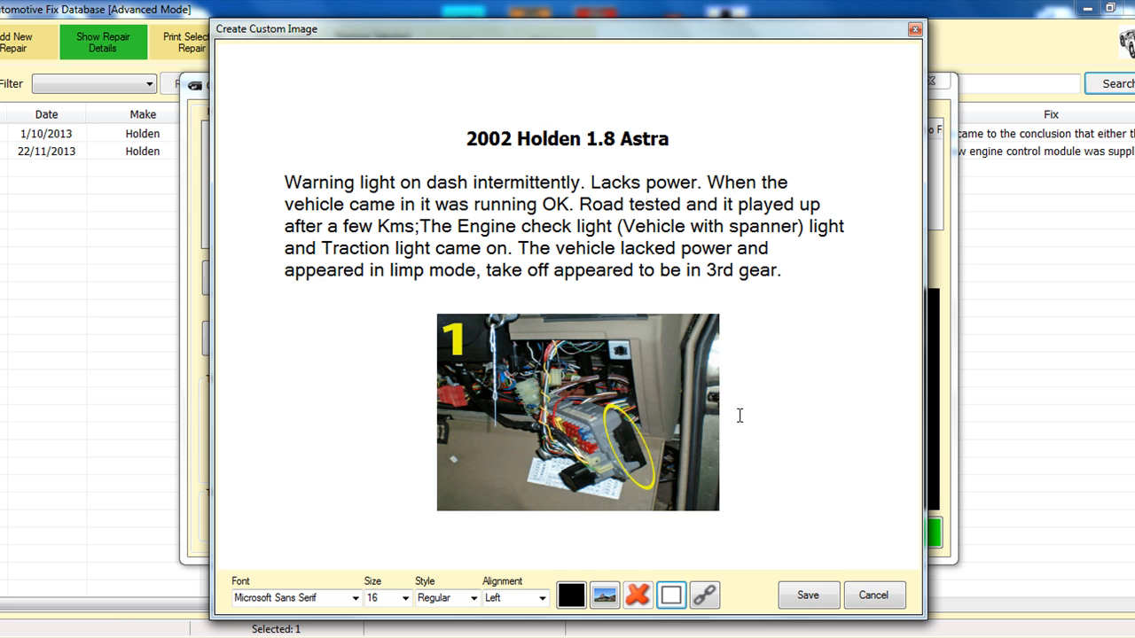
left_click(671, 596)
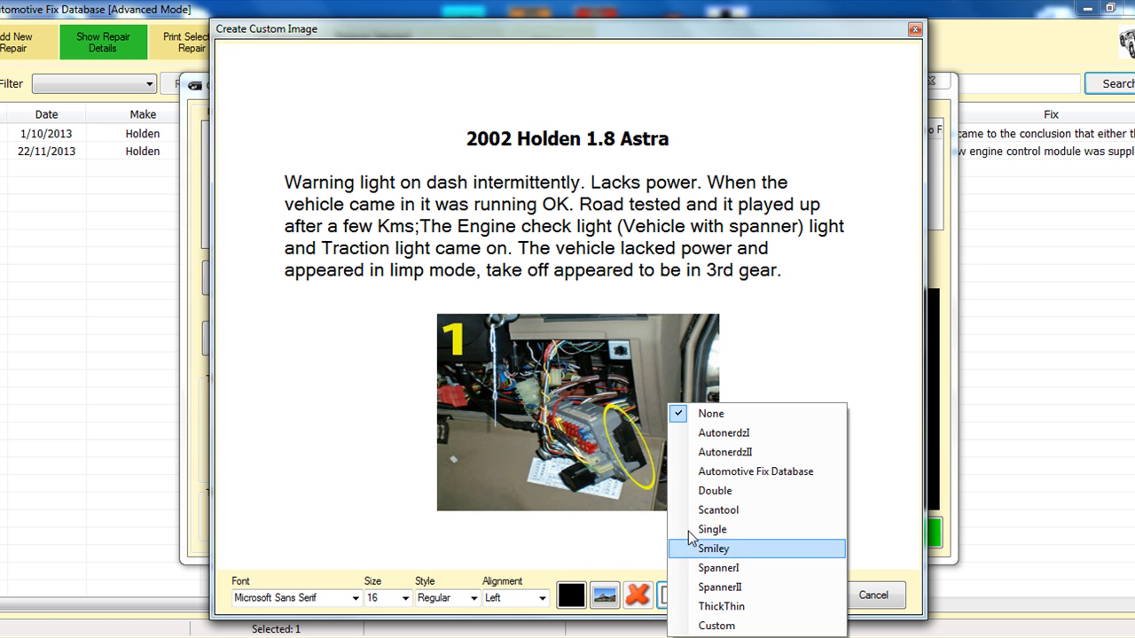
left_click(723, 452)
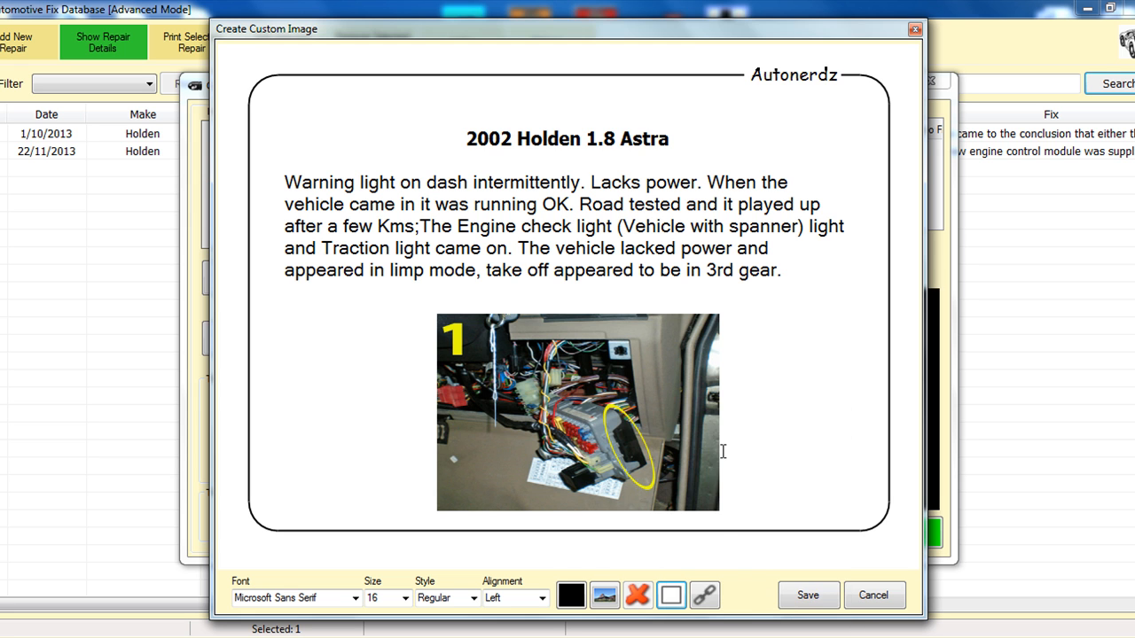
Step: Apply the Smiley border to the custom image and save it
left_click(671, 595)
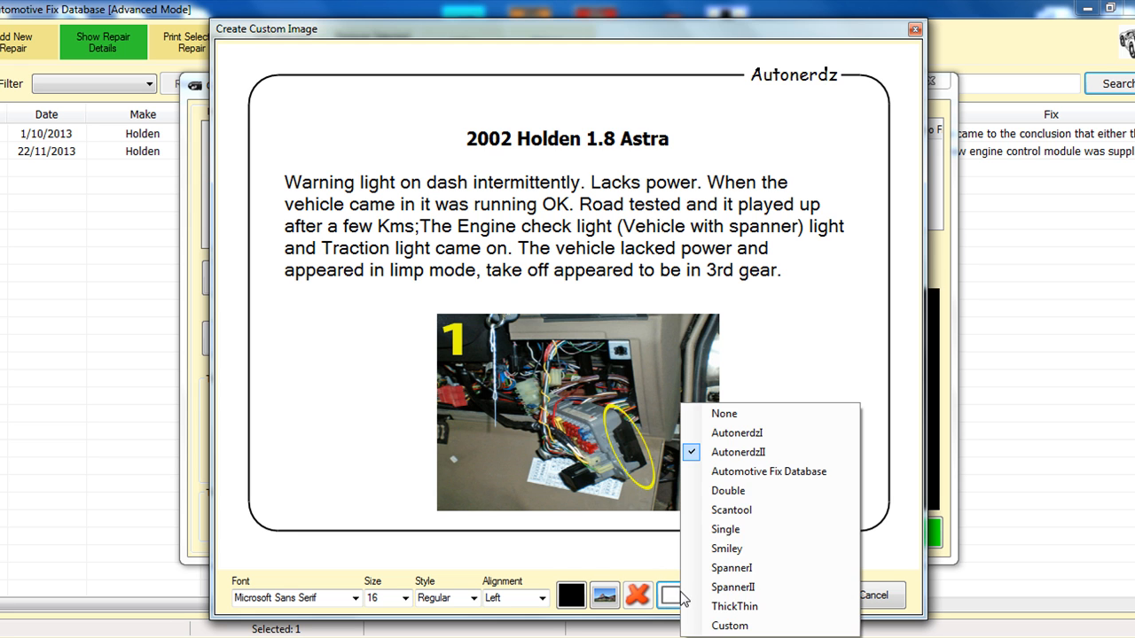
left_click(727, 548)
left_click(803, 595)
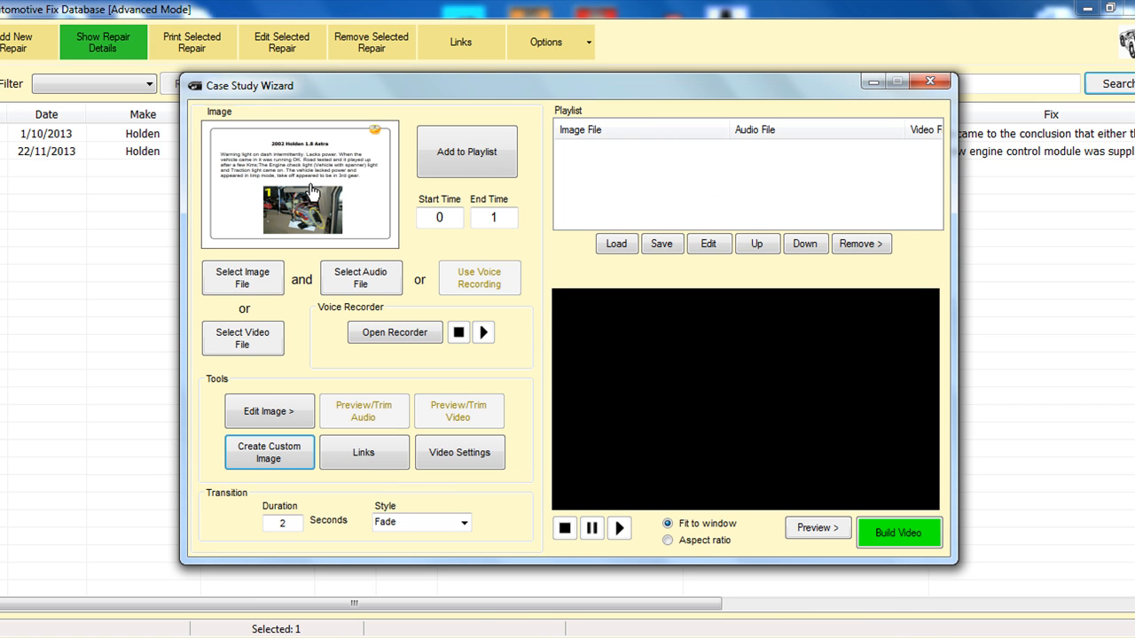
Step: View the saved custom image at full size and return to the Case Study Wizard
double_click(310, 192)
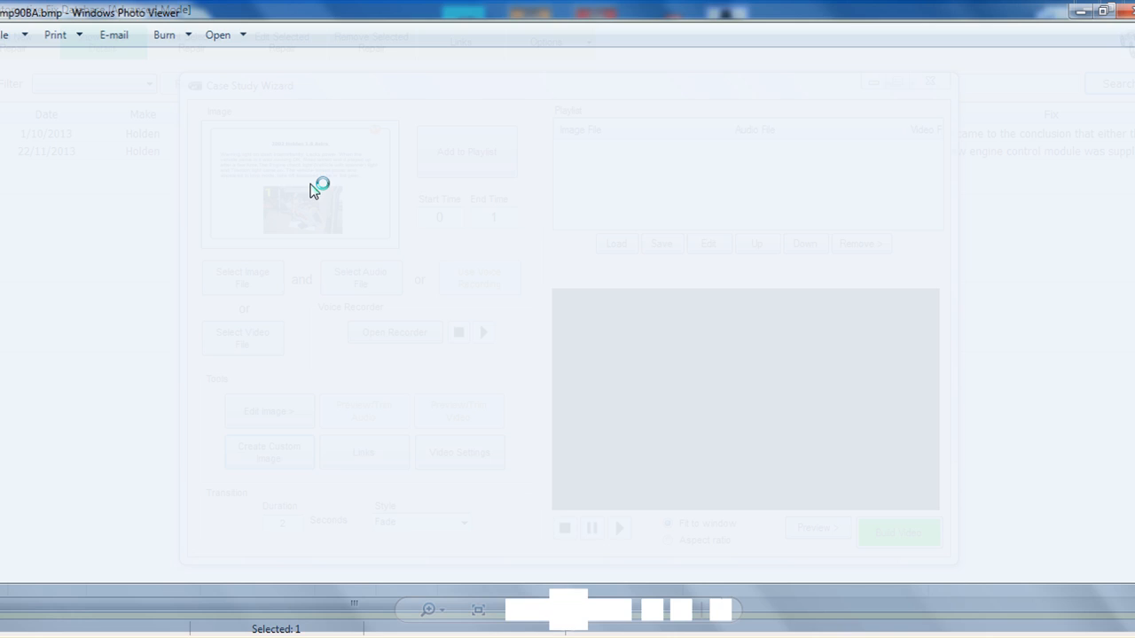
left_click(1124, 9)
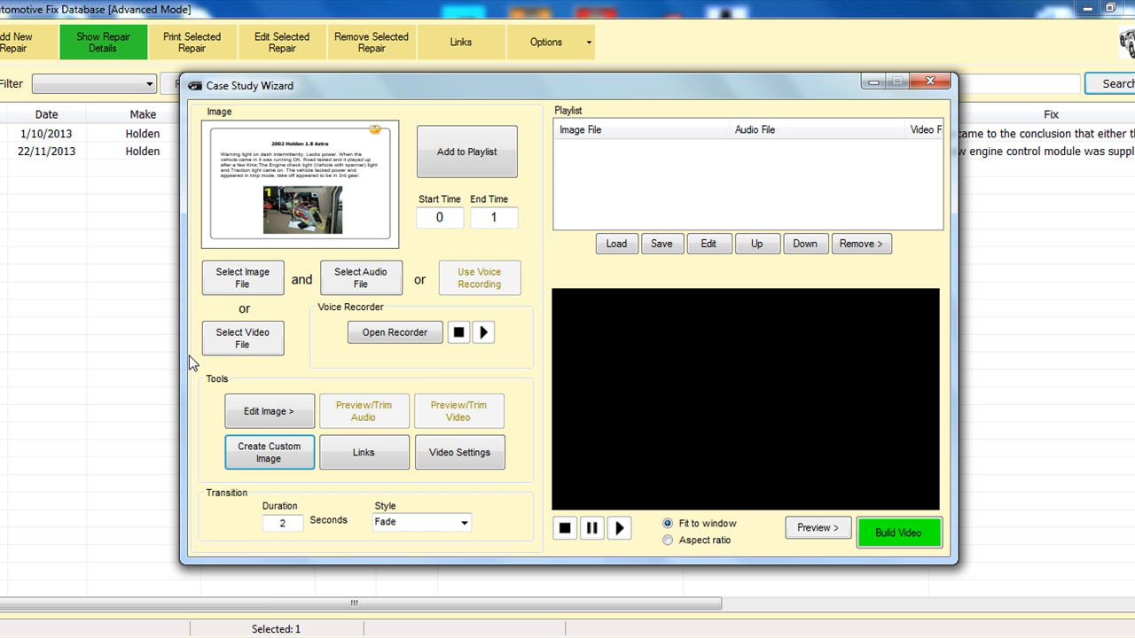
left_click(282, 460)
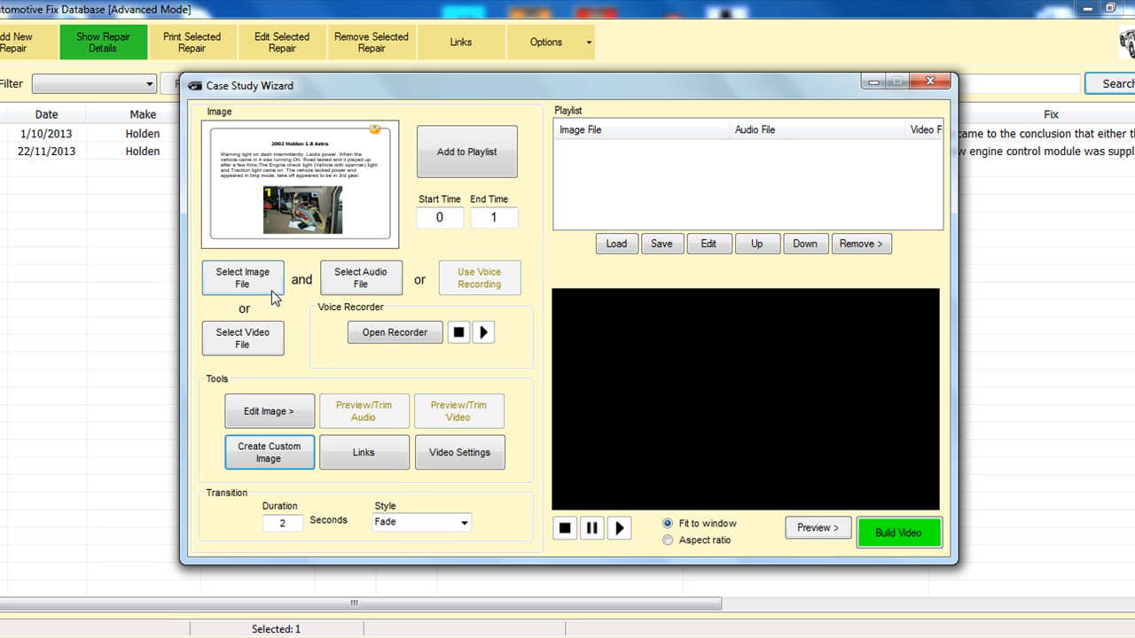
Step: Select an audio file from the Music library to accompany the custom image
left_click(366, 279)
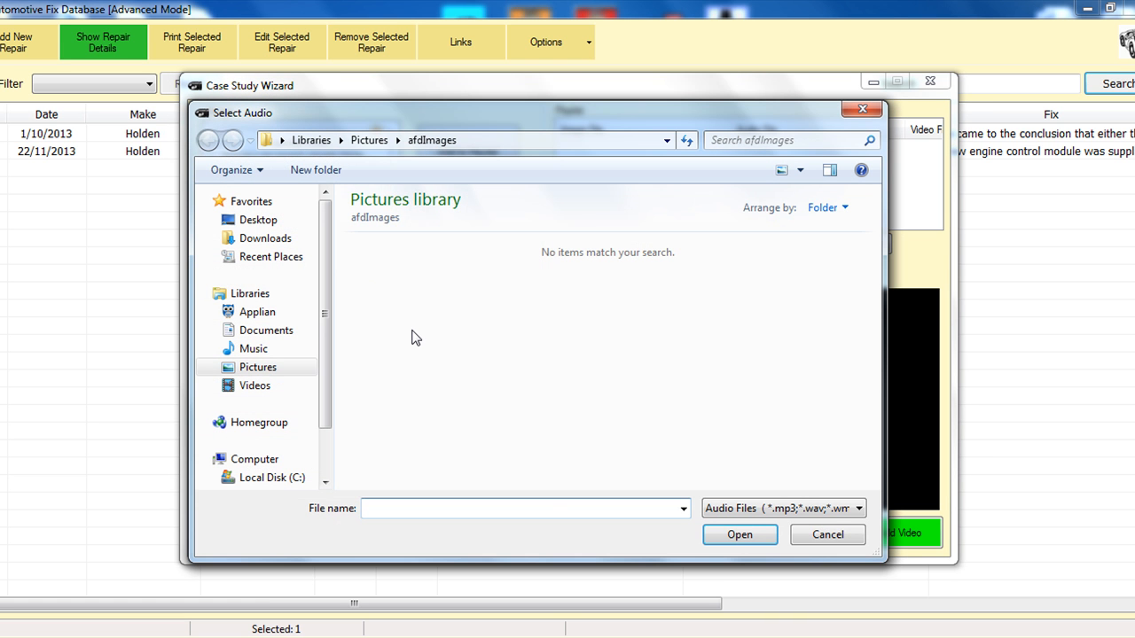
left_click(255, 349)
double_click(504, 332)
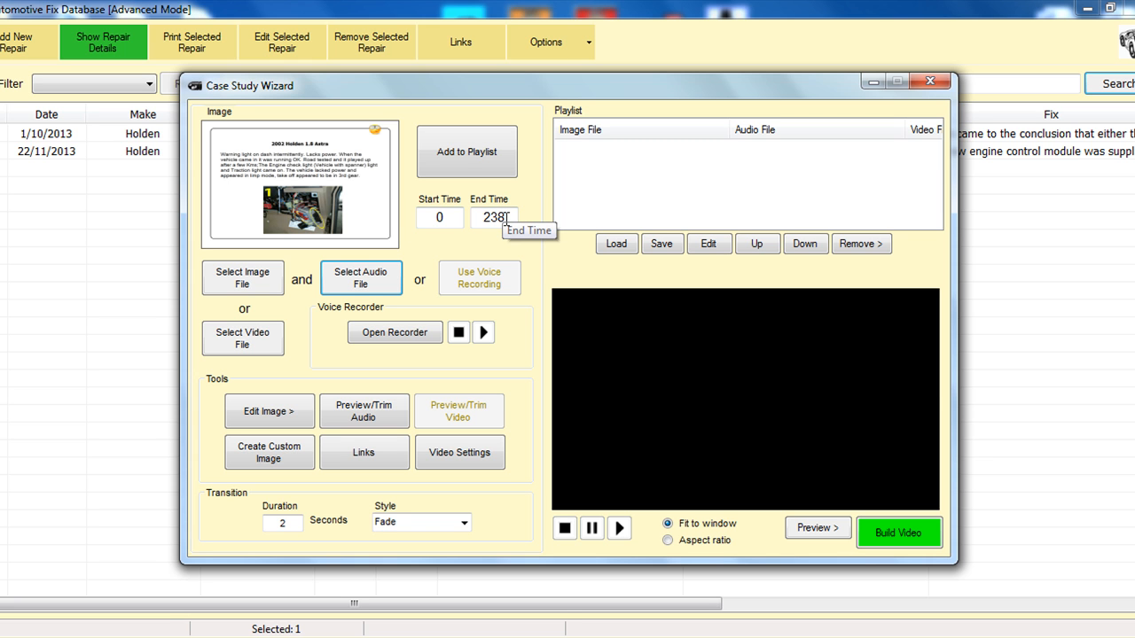
Step: Set the End Time to 8 and add the custom image with its audio to the playlist
left_click_drag(507, 219, 490, 225)
key("BackSpace")
key("BackSpace")
type("8")
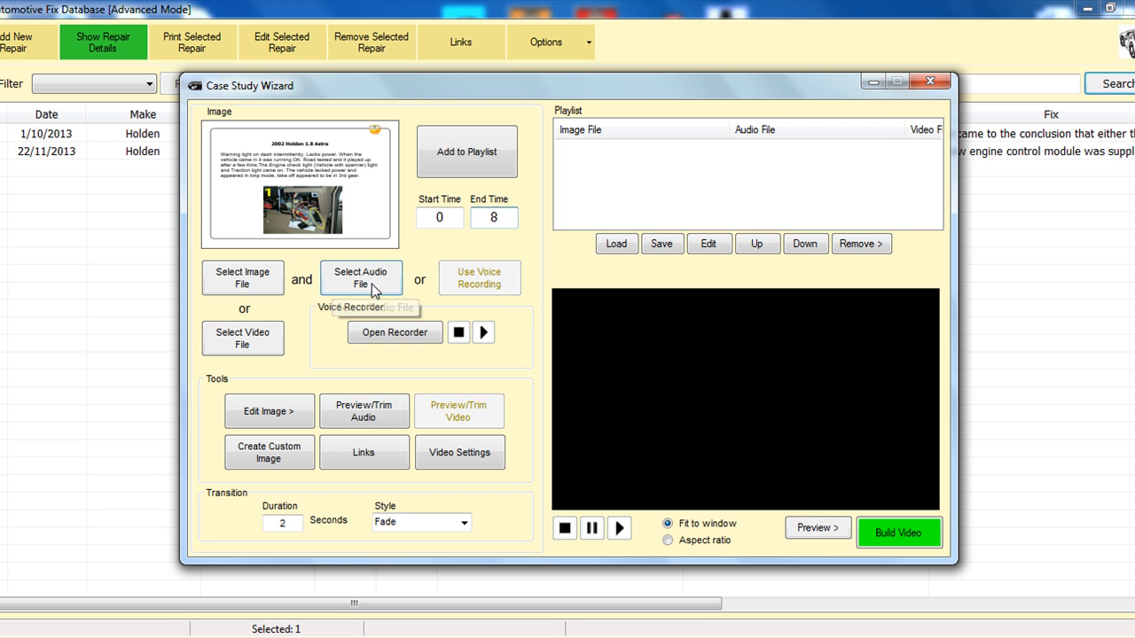
left_click(471, 153)
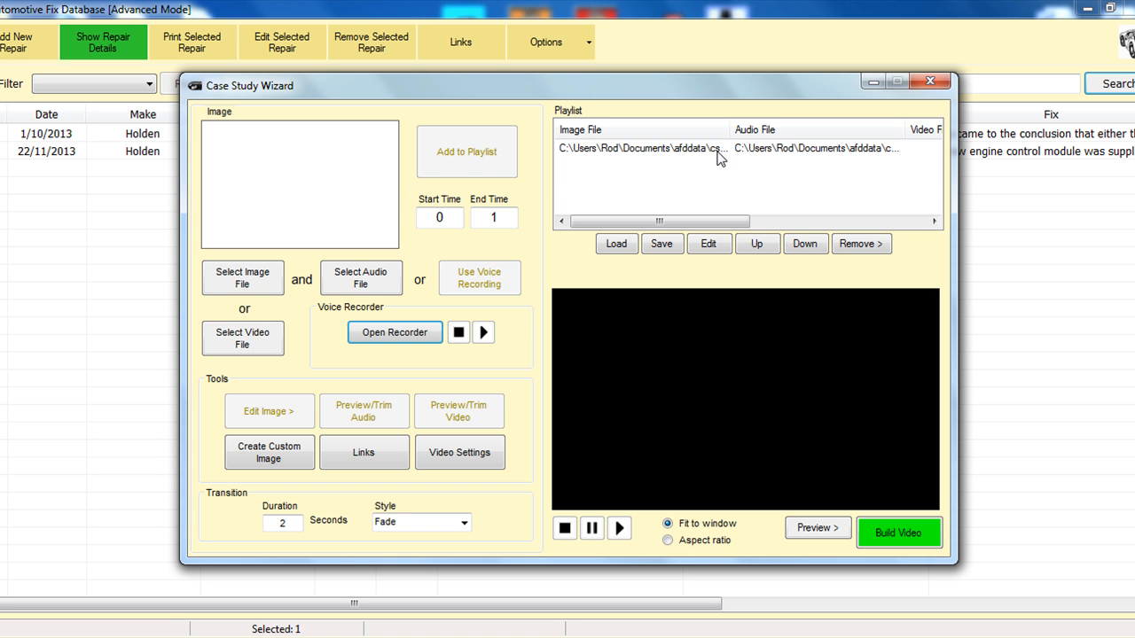
Step: Inspect the new playlist entry's image, audio, video and start time columns
left_click(644, 152)
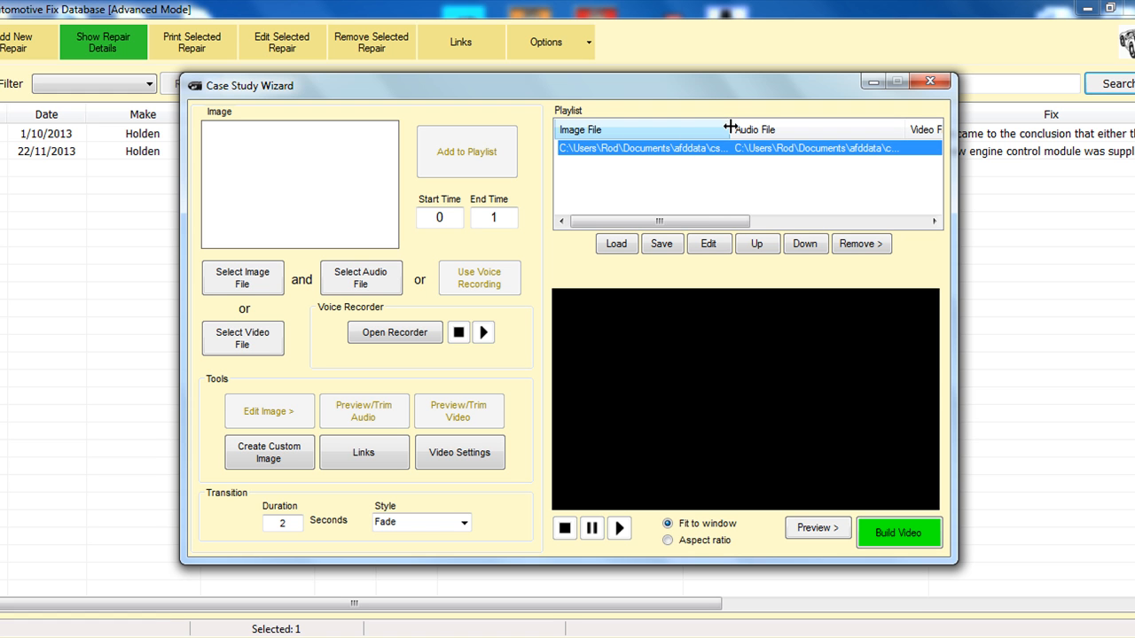
mouse_move(731, 125)
left_mouse_down()
mouse_move(887, 128)
mouse_move(715, 128)
left_mouse_up()
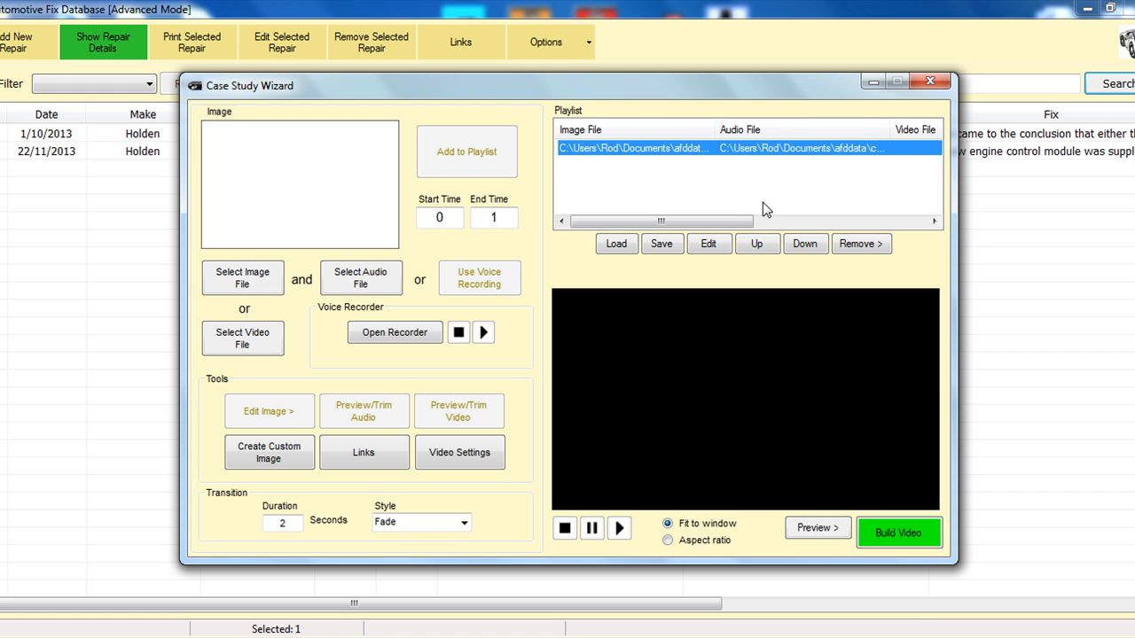
left_click_drag(736, 221, 818, 221)
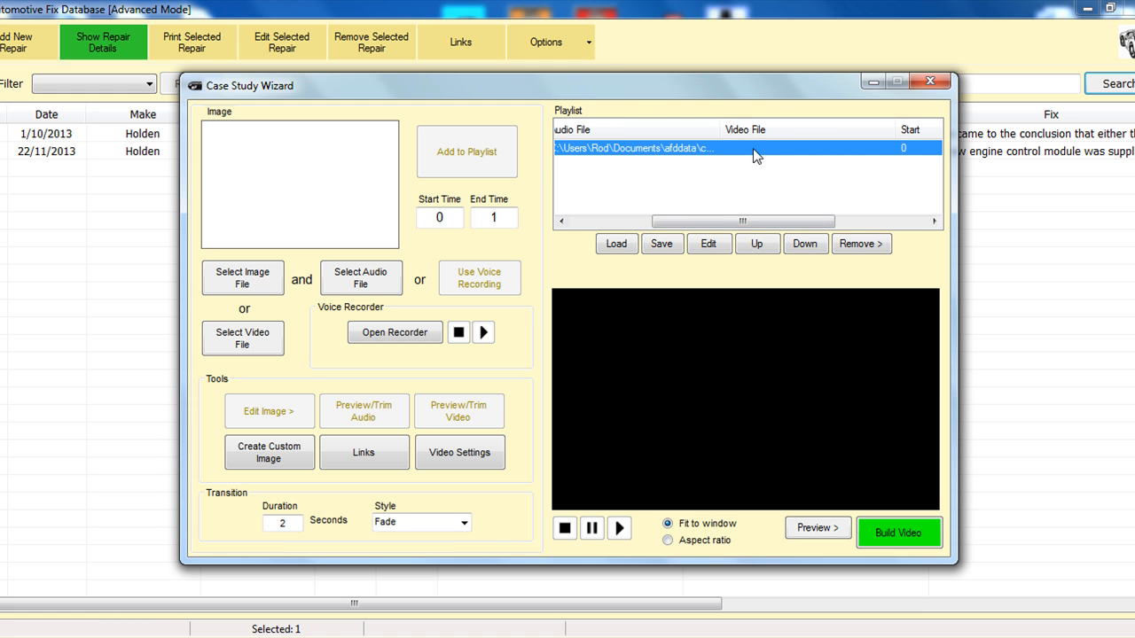
left_click_drag(720, 221, 614, 228)
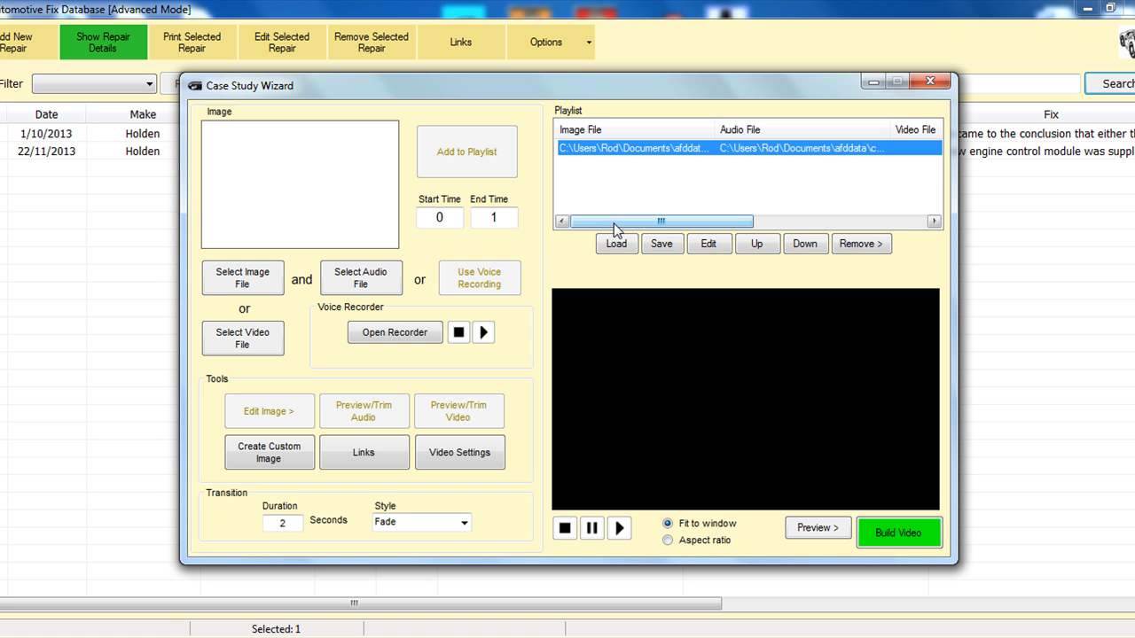
left_click(612, 188)
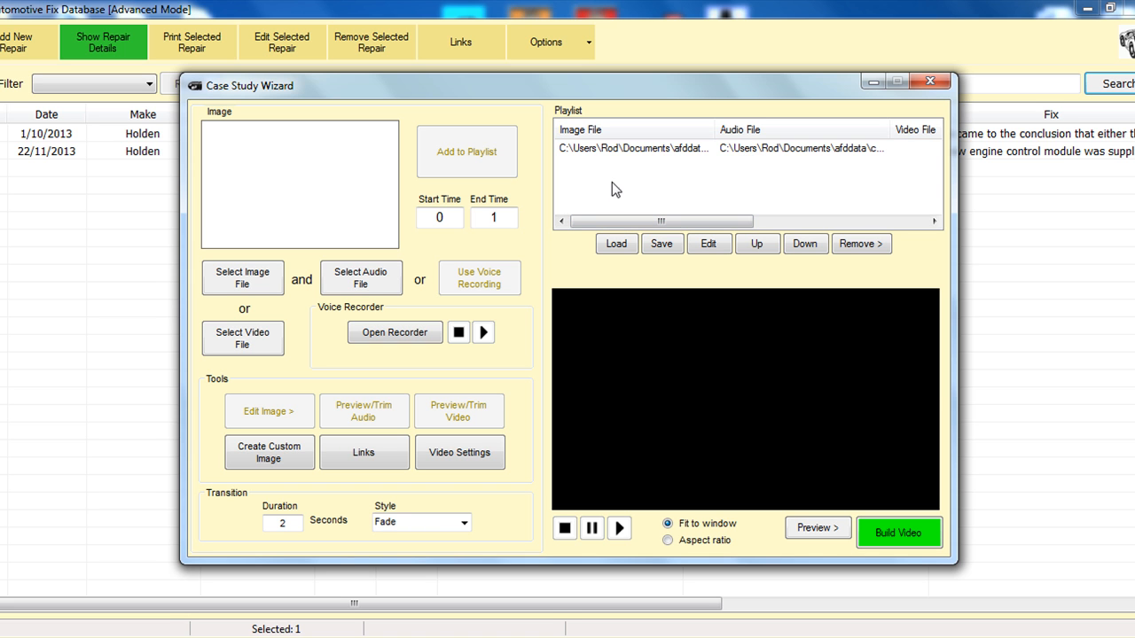
Step: Load an oscilloscope screenshot from file, using the gscan 2 folder in the Pictures library
left_click(245, 288)
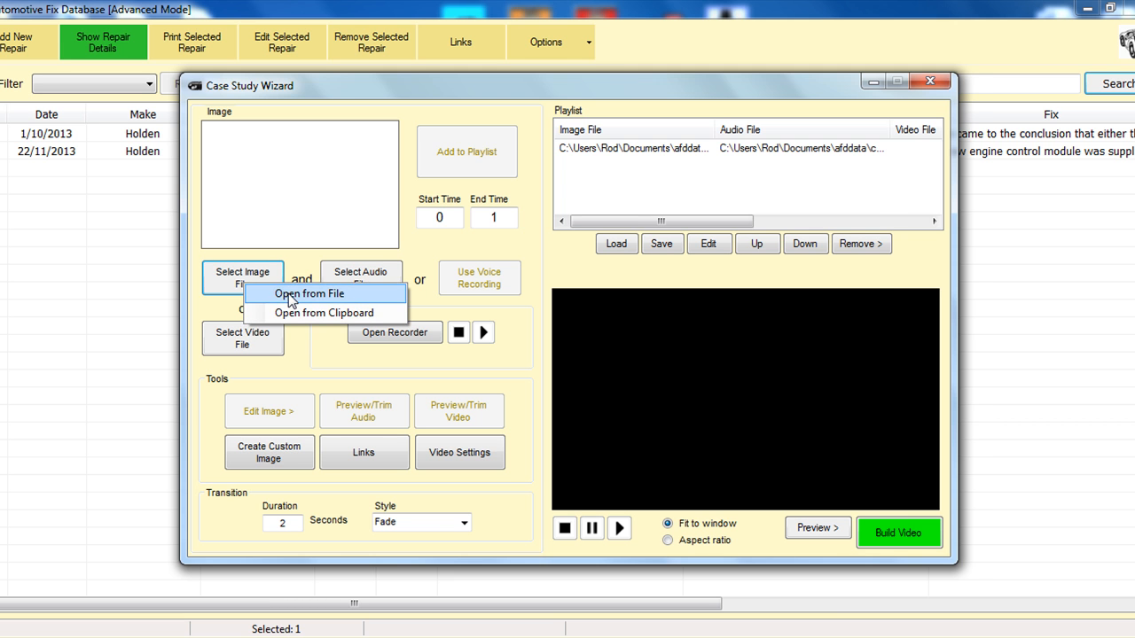
left_click(289, 294)
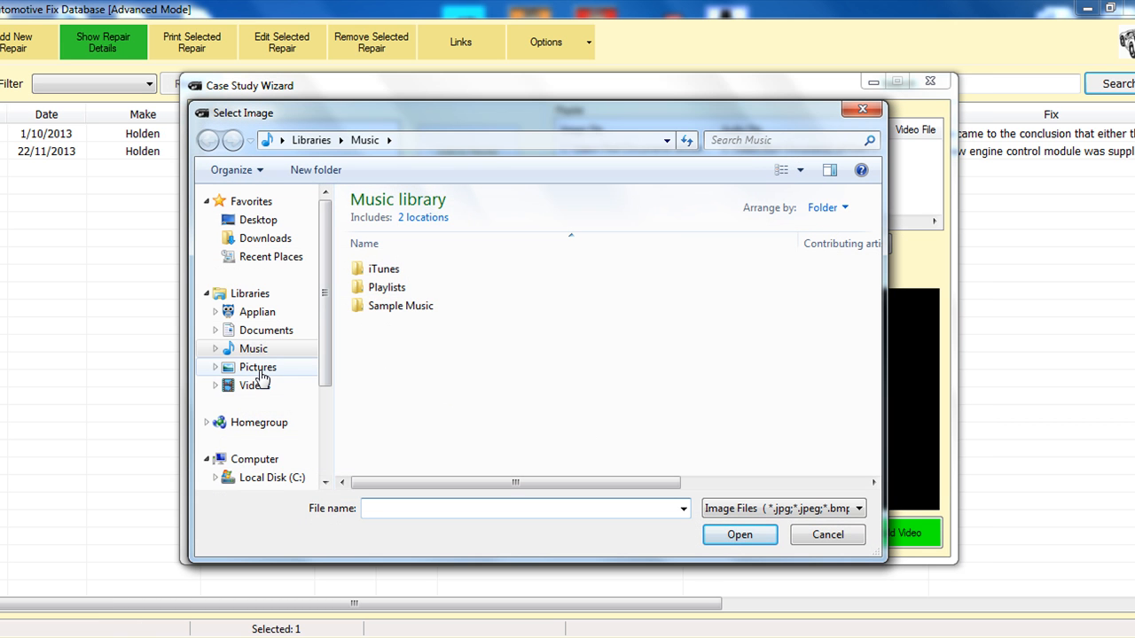
left_click(264, 371)
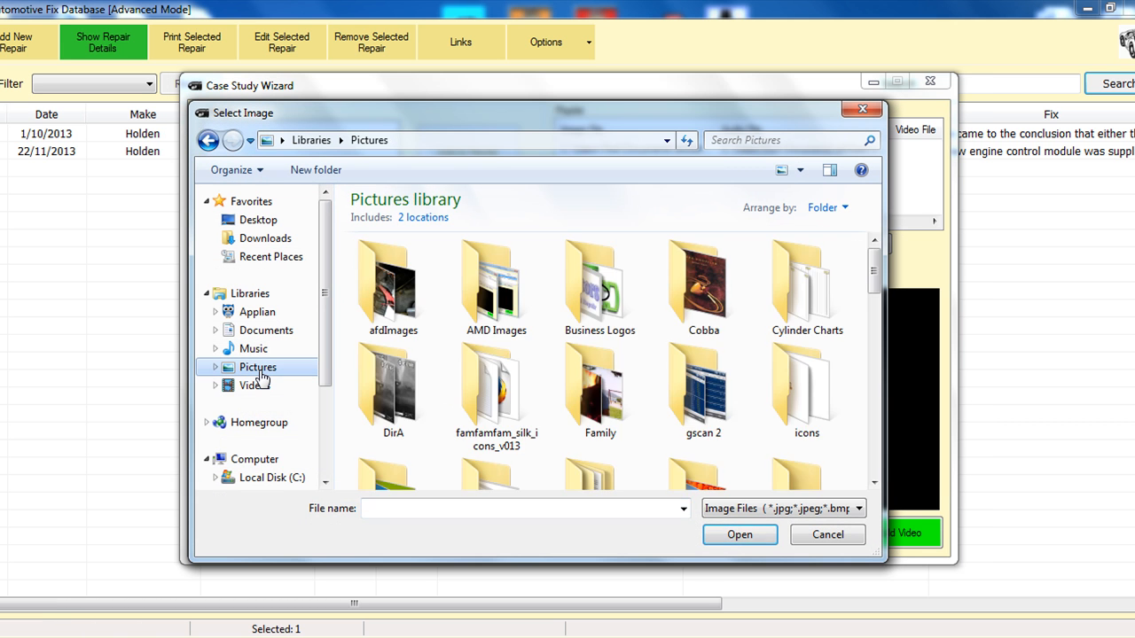
double_click(673, 409)
double_click(475, 271)
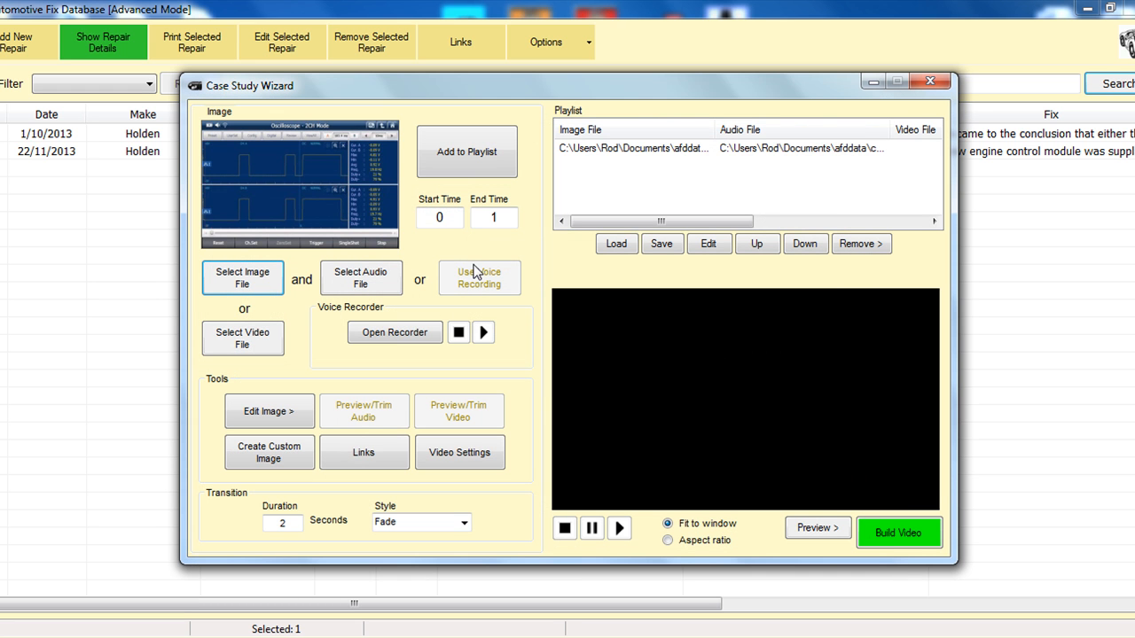
Step: View the voice recorder's options and close it without recording
left_click(394, 331)
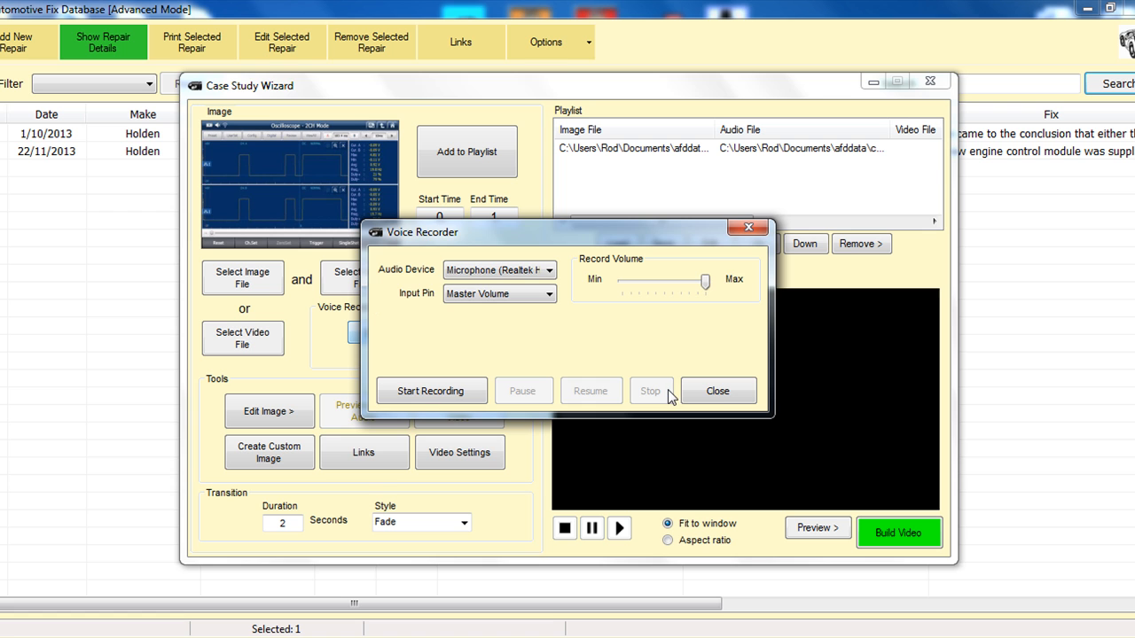
left_click(722, 392)
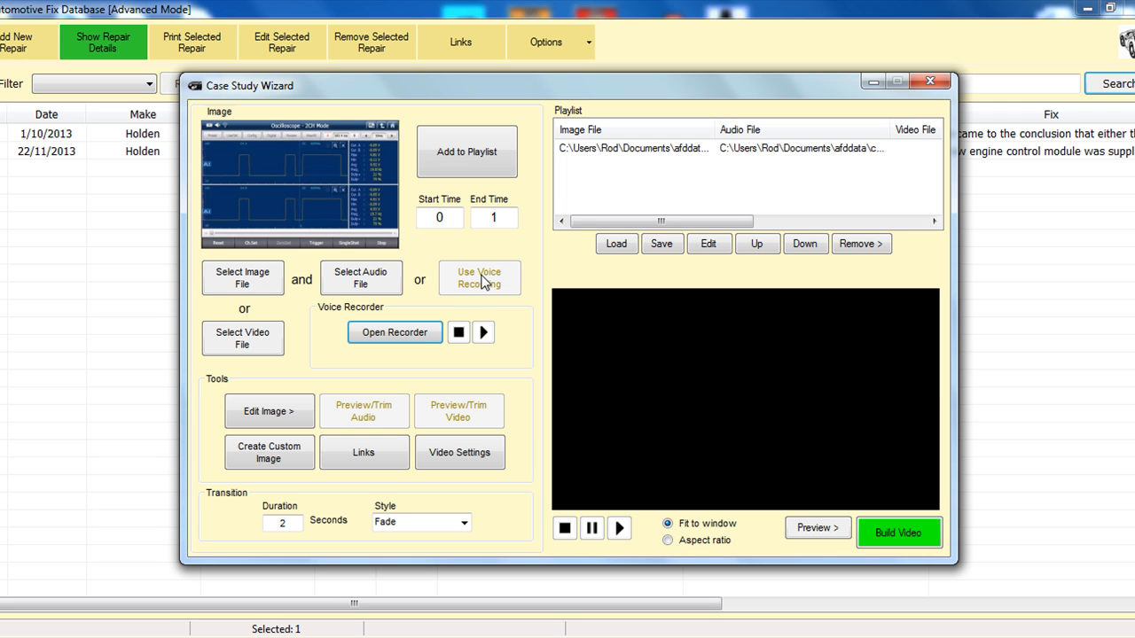
Step: Try to add the oscilloscope image to the playlist with an End Time of 1
left_click(493, 217)
key("BackSpace")
type("1")
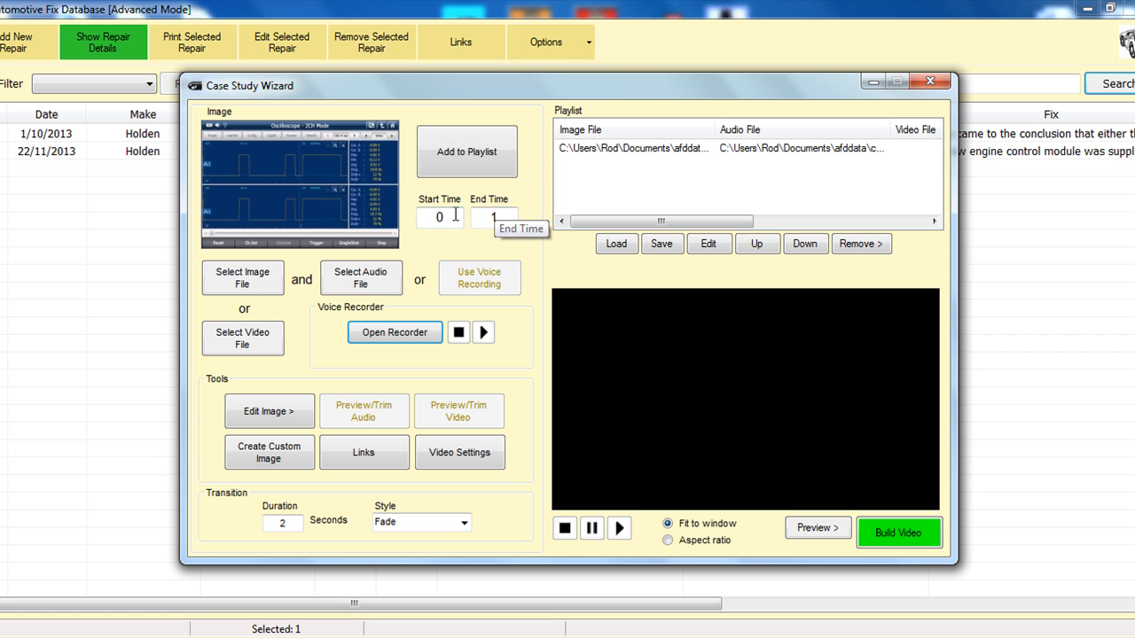
left_click(484, 178)
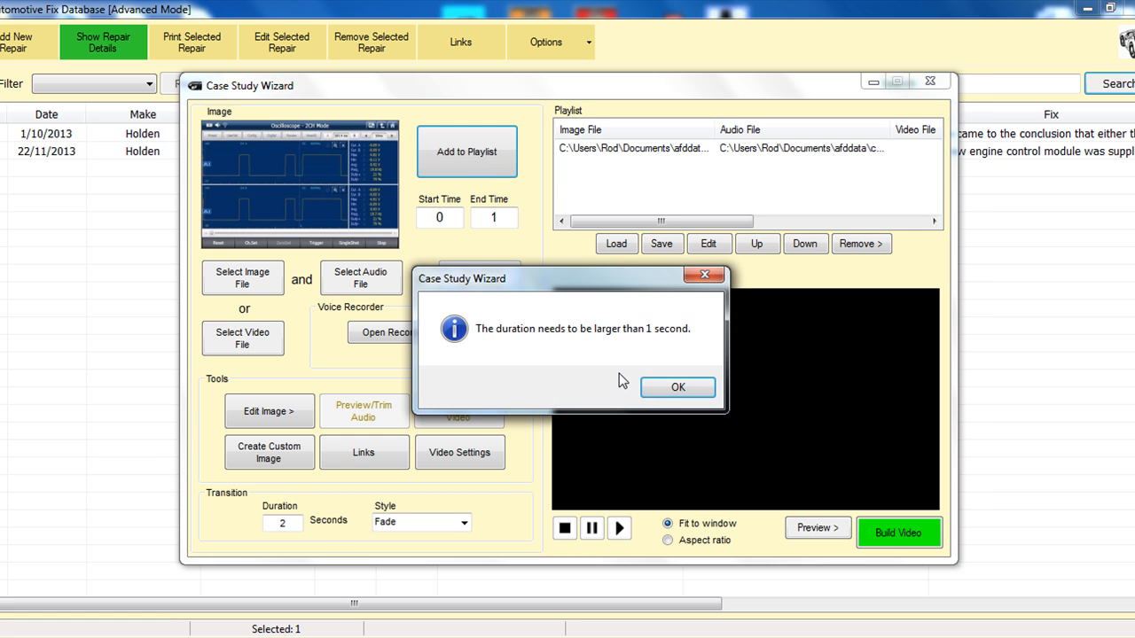
left_click(660, 386)
Step: Set the End Time to 10 and add the oscilloscope image to the playlist
left_click(501, 224)
type("0")
left_click(477, 149)
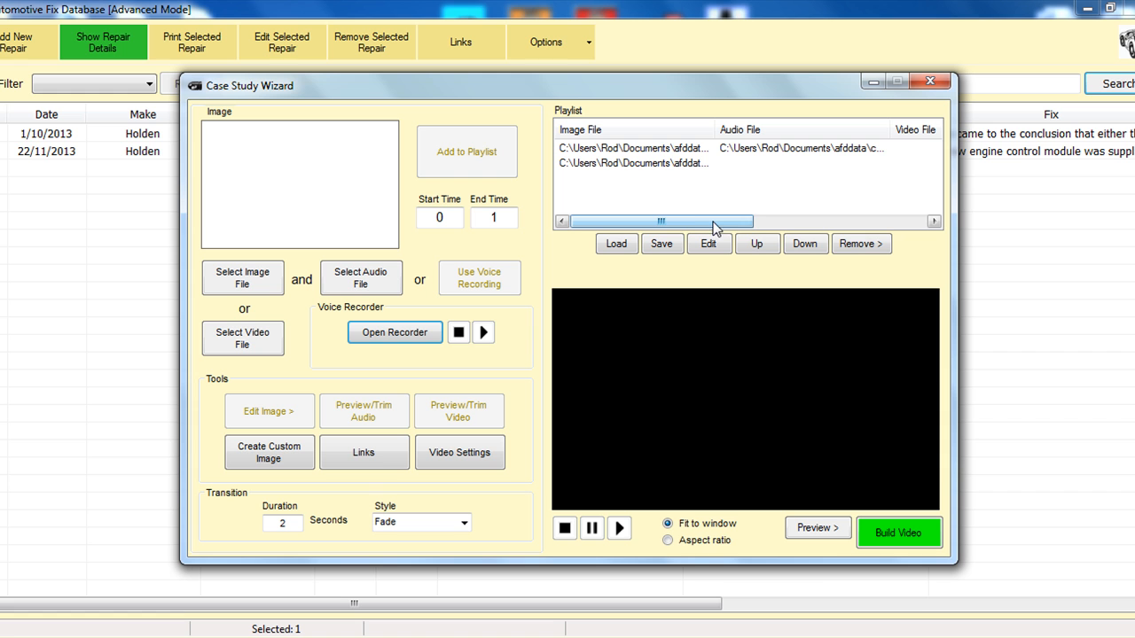
Step: Review the start, stop and transition settings of both playlist entries
left_click(655, 164)
left_click_drag(682, 216, 876, 228)
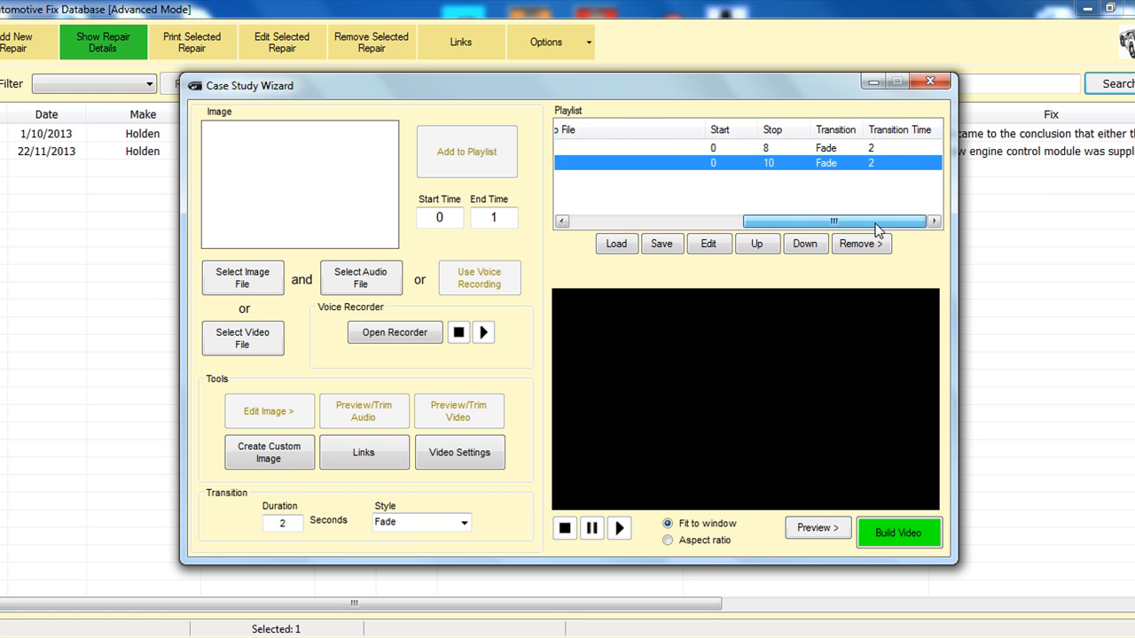
left_click(769, 149)
left_click_drag(797, 222, 547, 229)
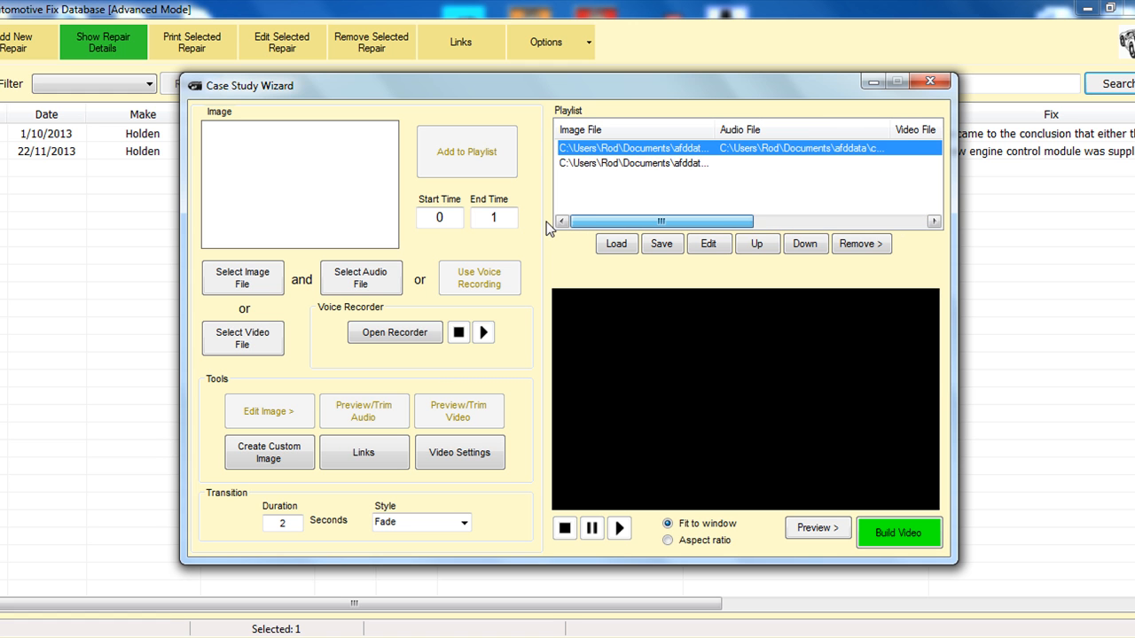
Step: Move the oscilloscope image entry up to first place in the playlist and back down to second
left_click(618, 167)
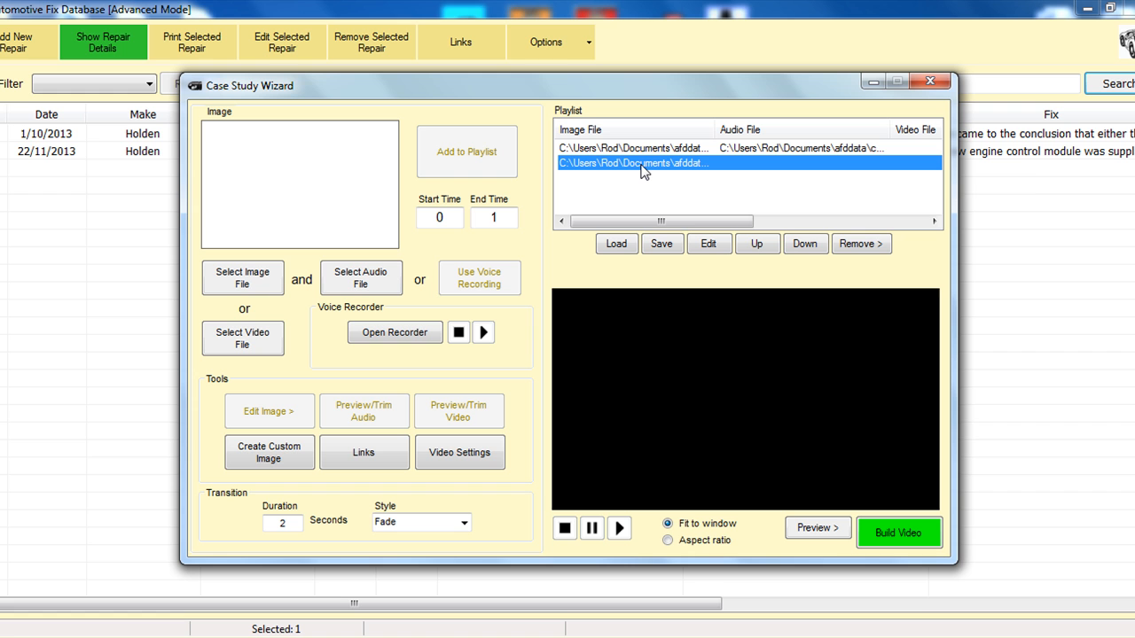
left_click(749, 245)
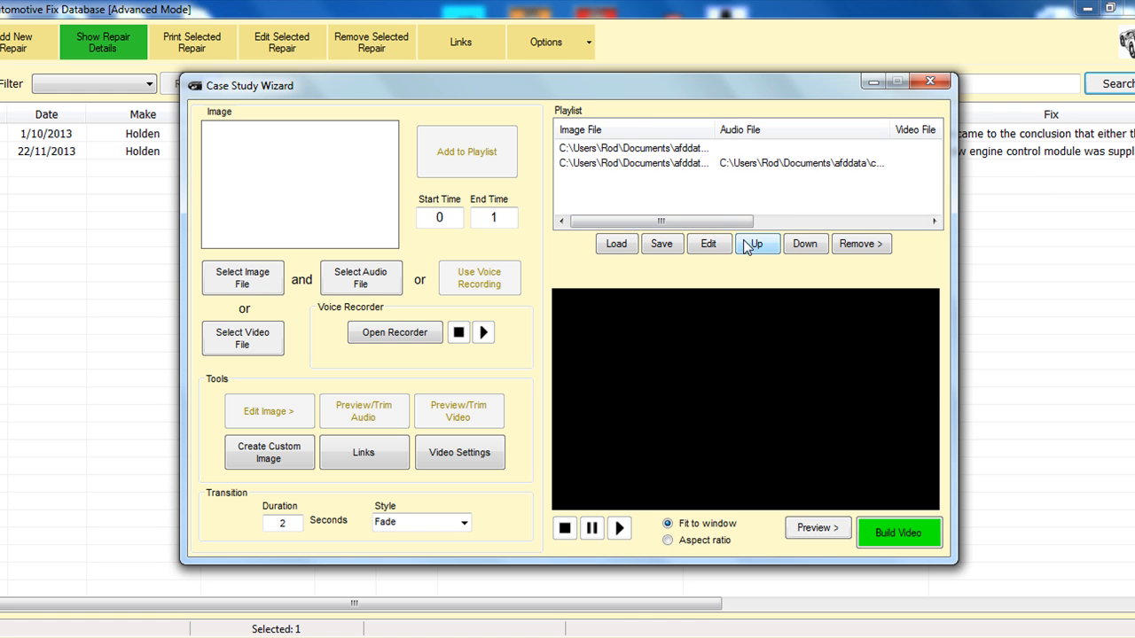
left_click(694, 151)
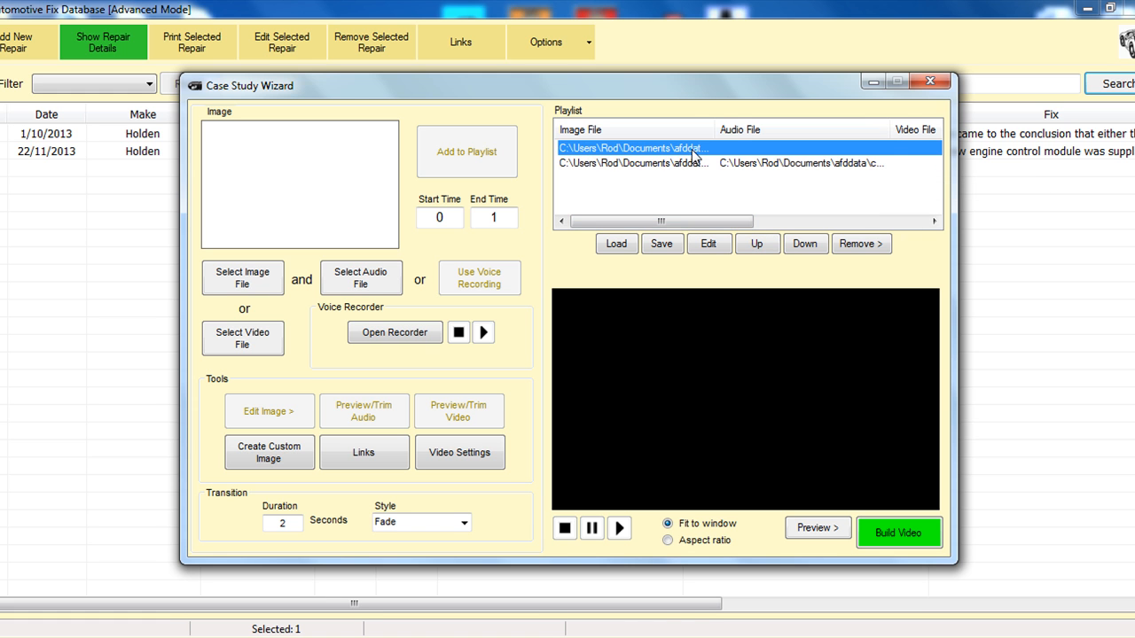
left_click(804, 248)
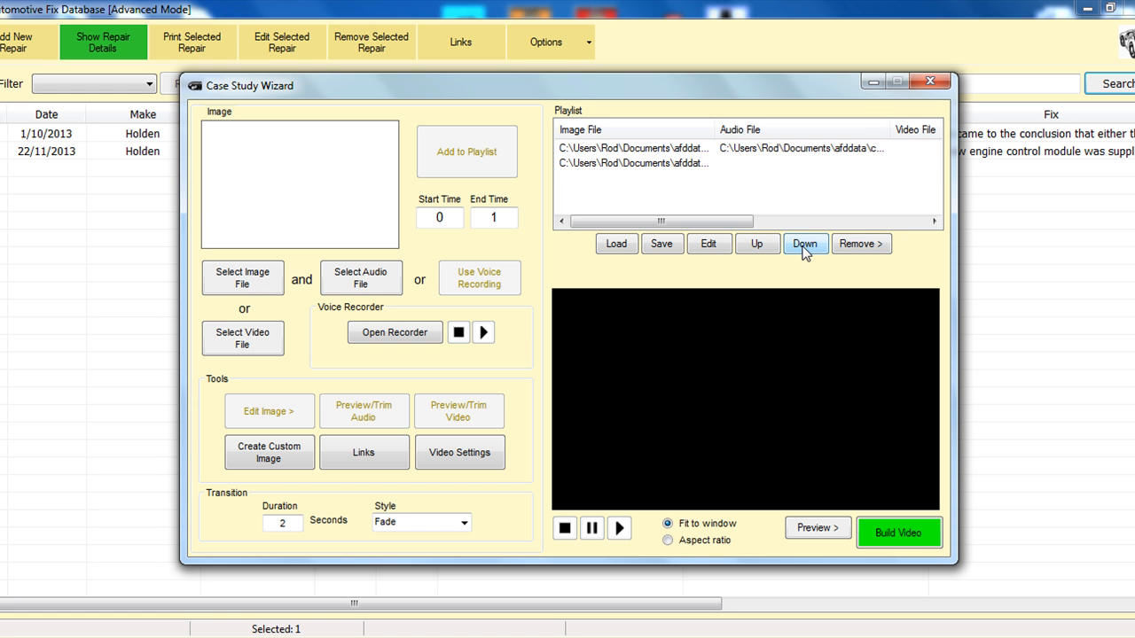
Step: Try to move the last playlist entry further down
left_click(714, 165)
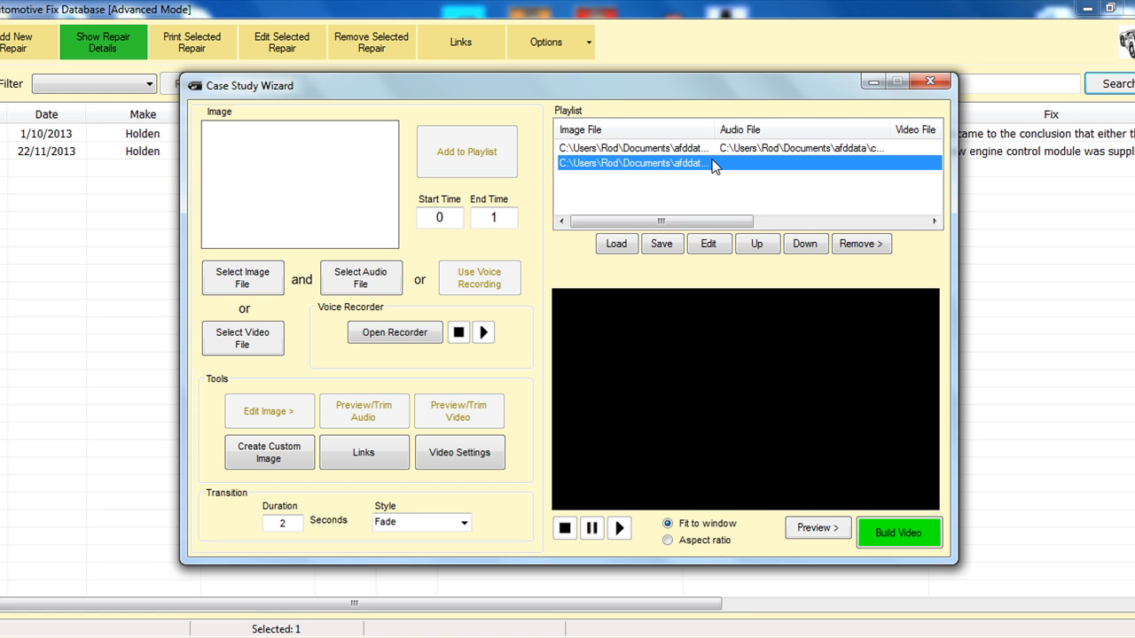
left_click(792, 246)
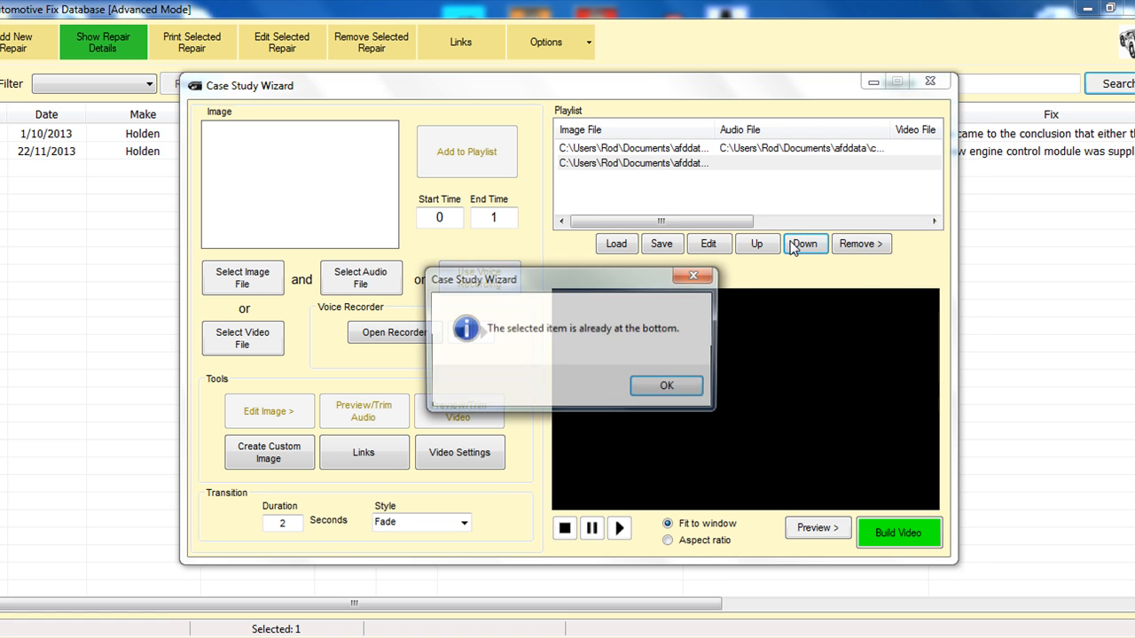
left_click(666, 383)
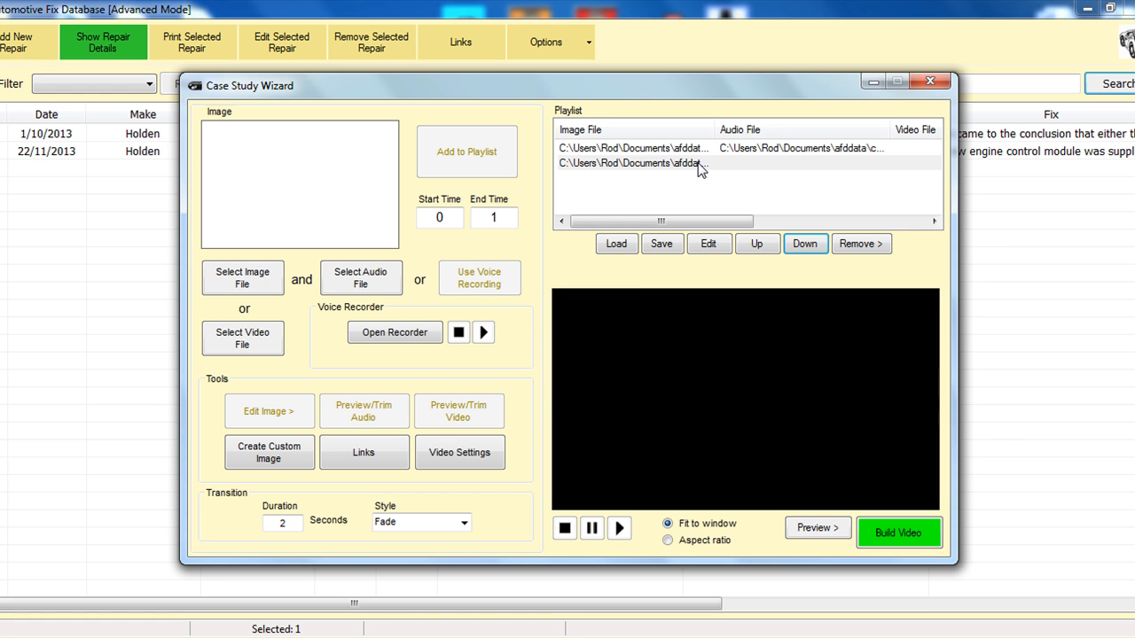
Step: Move the custom image entry with audio down one place in the playlist and restore it to first place
left_click(698, 165)
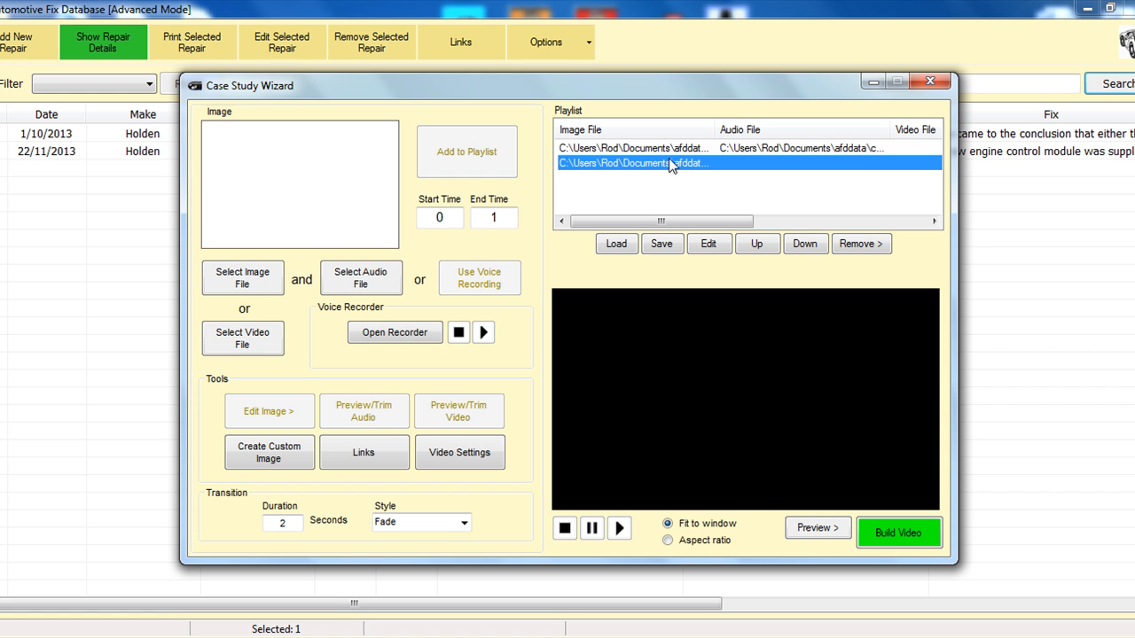
left_click(666, 148)
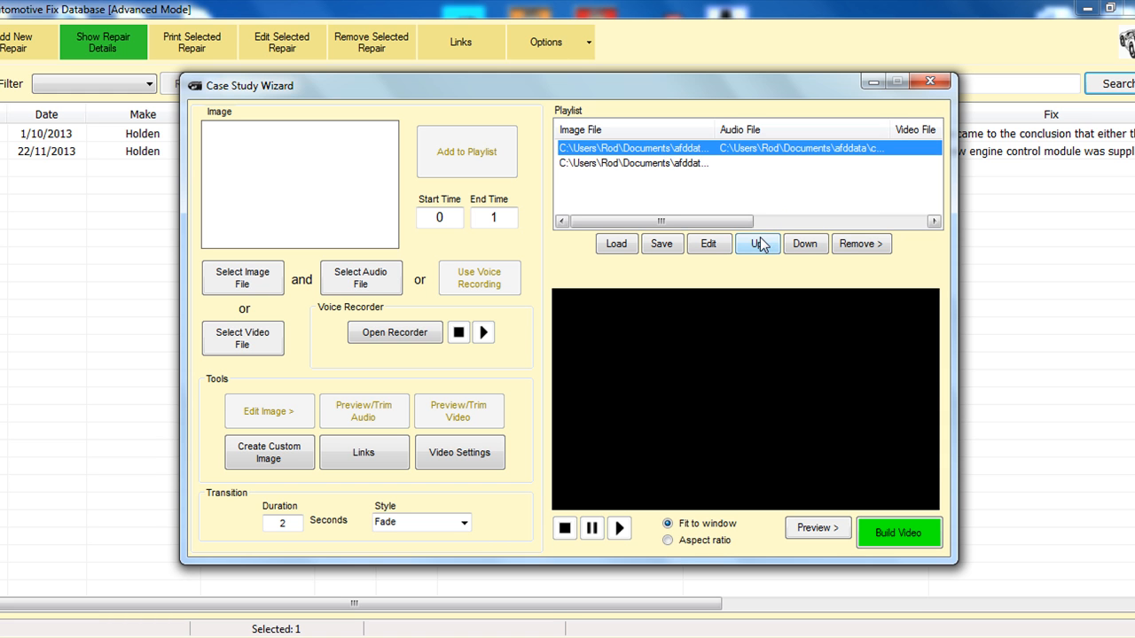
left_click(799, 244)
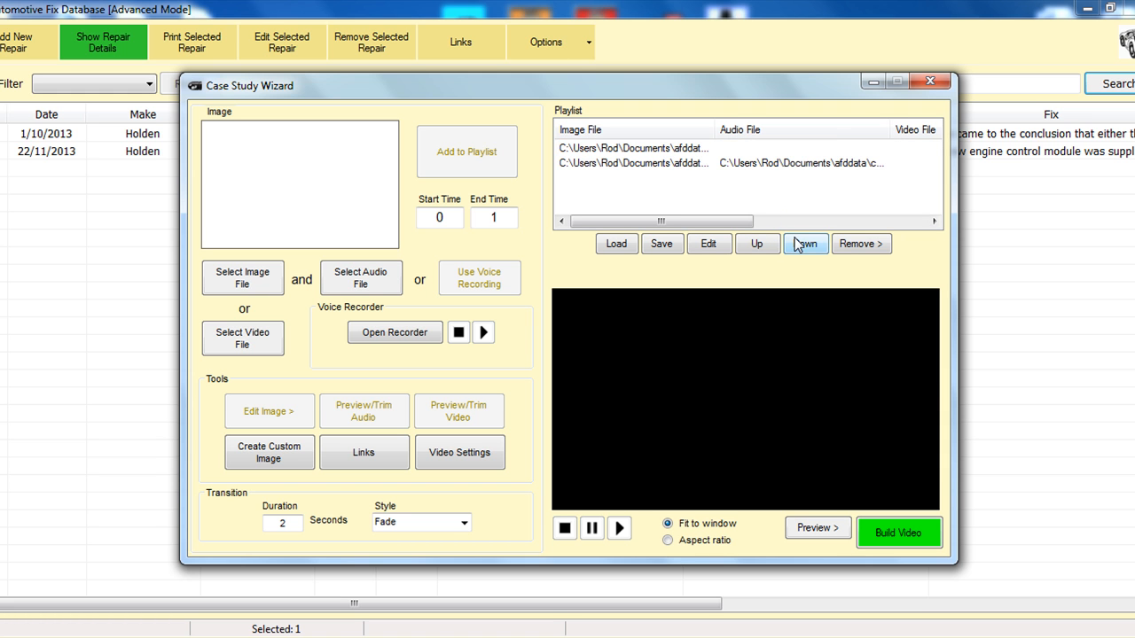
left_click(714, 165)
left_click(762, 248)
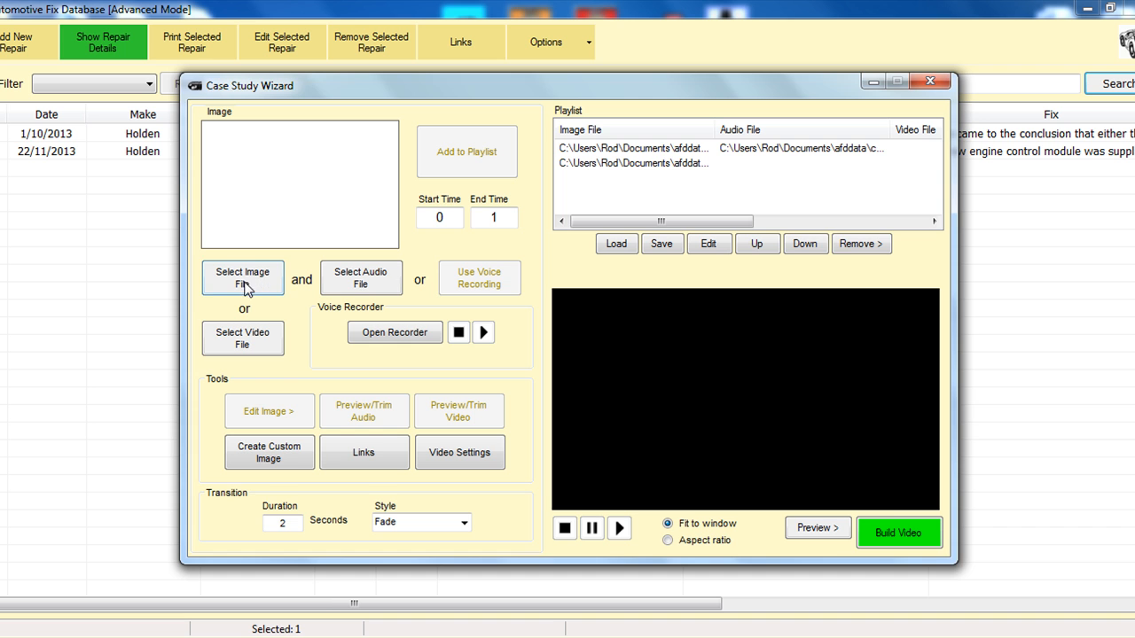
Step: Load the video CAN BUS Is it a Game Changer.mp4 from the PTS Training folder in the Videos library
left_click(253, 342)
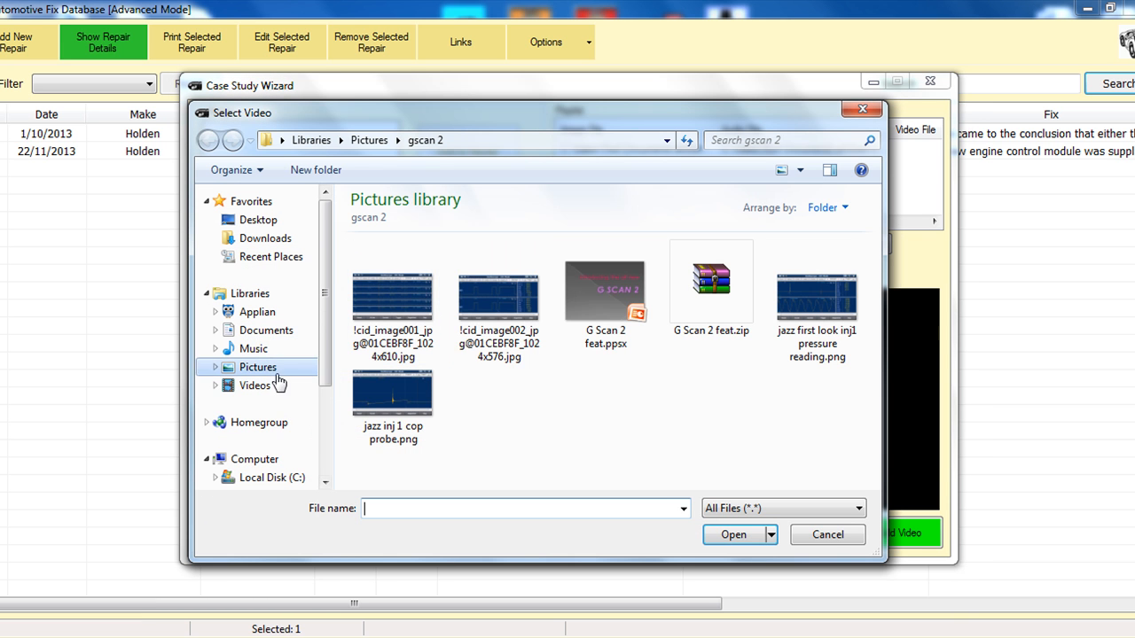
left_click(266, 386)
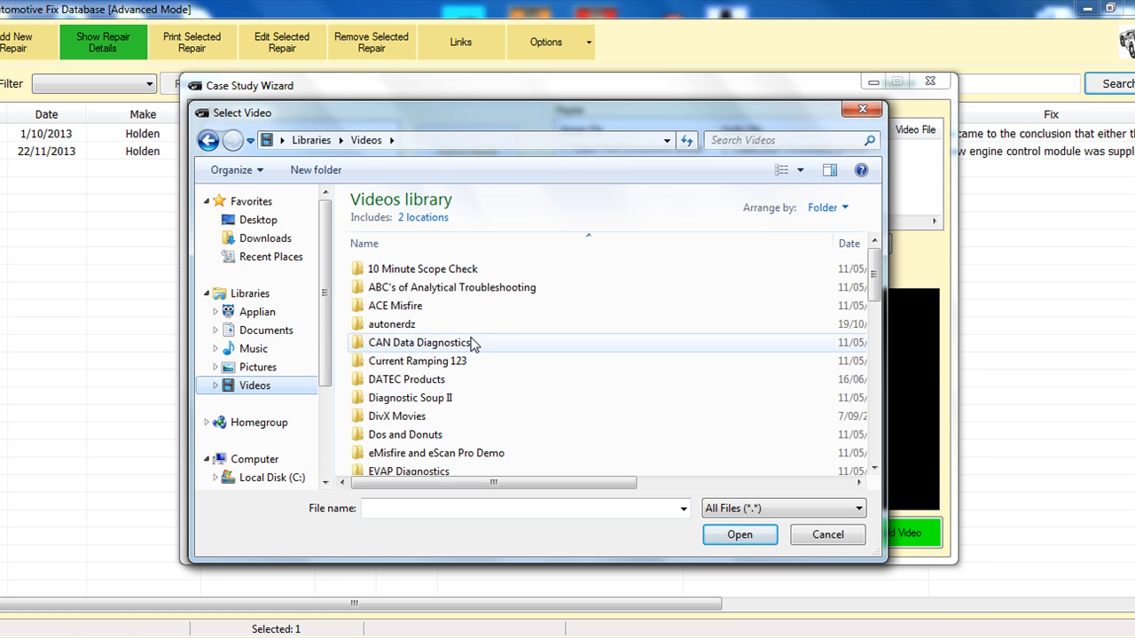
scroll(860, 309, "down", 10)
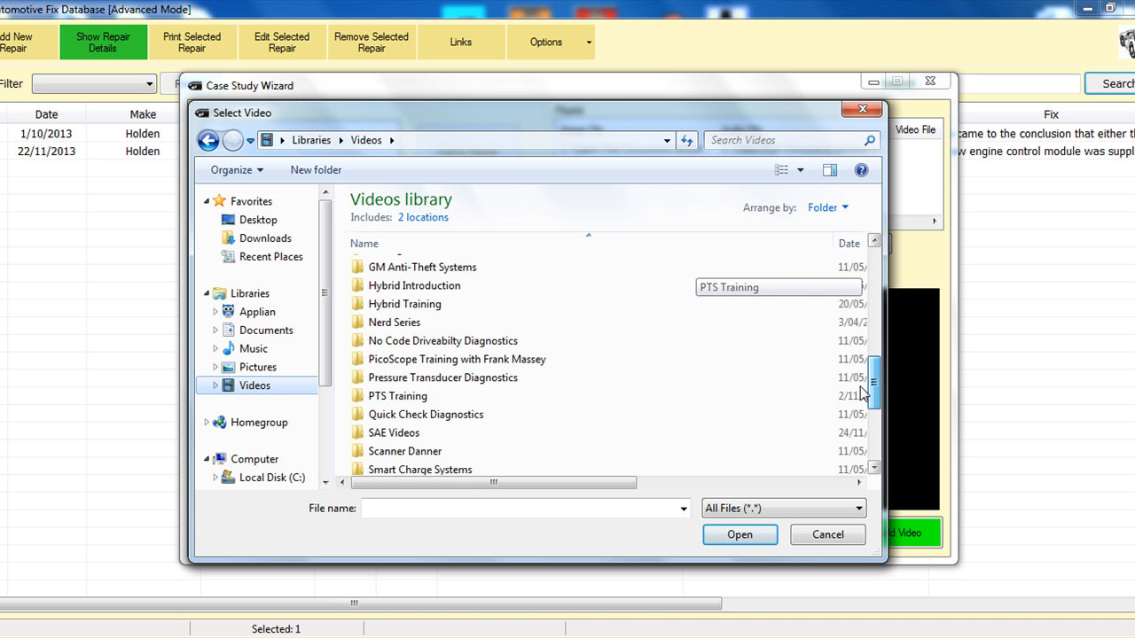
double_click(456, 315)
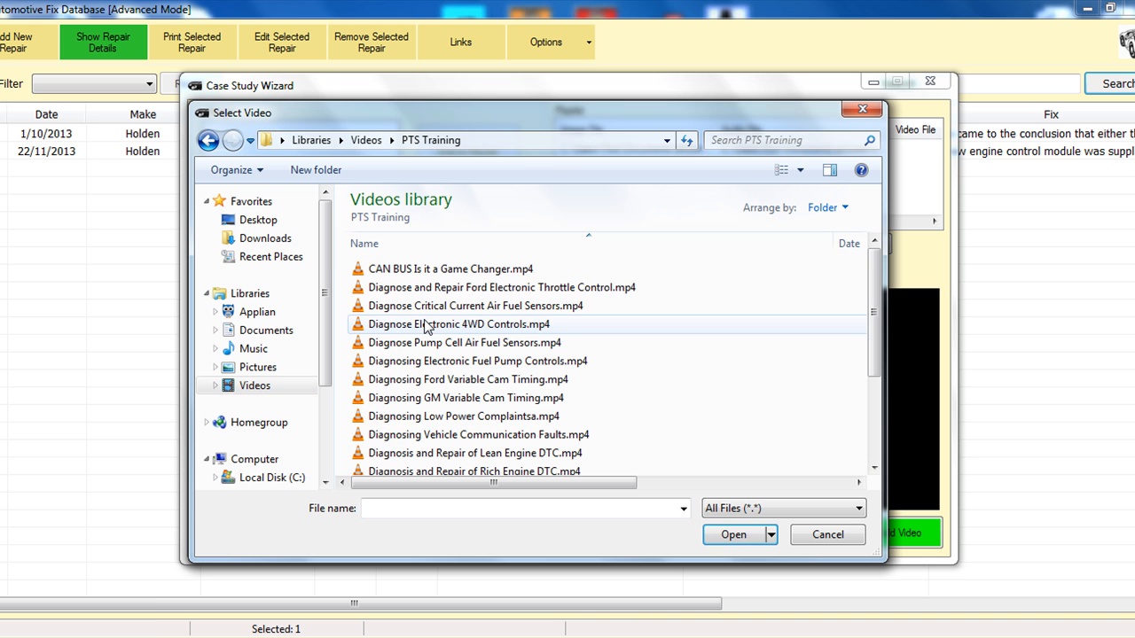
double_click(423, 271)
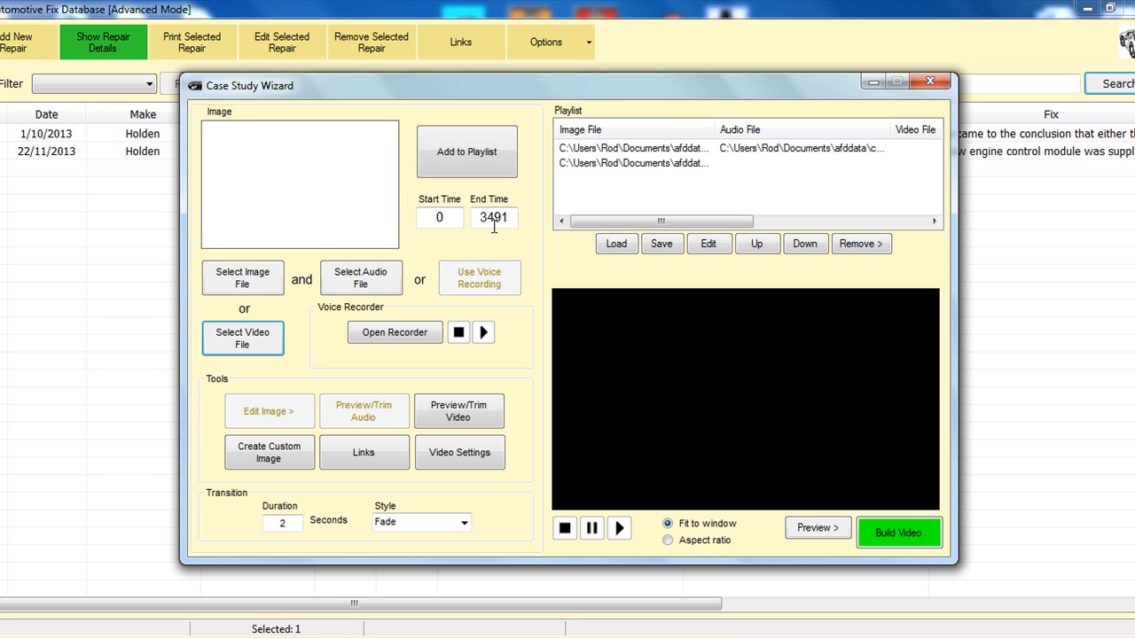
Step: Set the video's End Time to 34
left_click_drag(499, 217, 496, 220)
key("BackSpace")
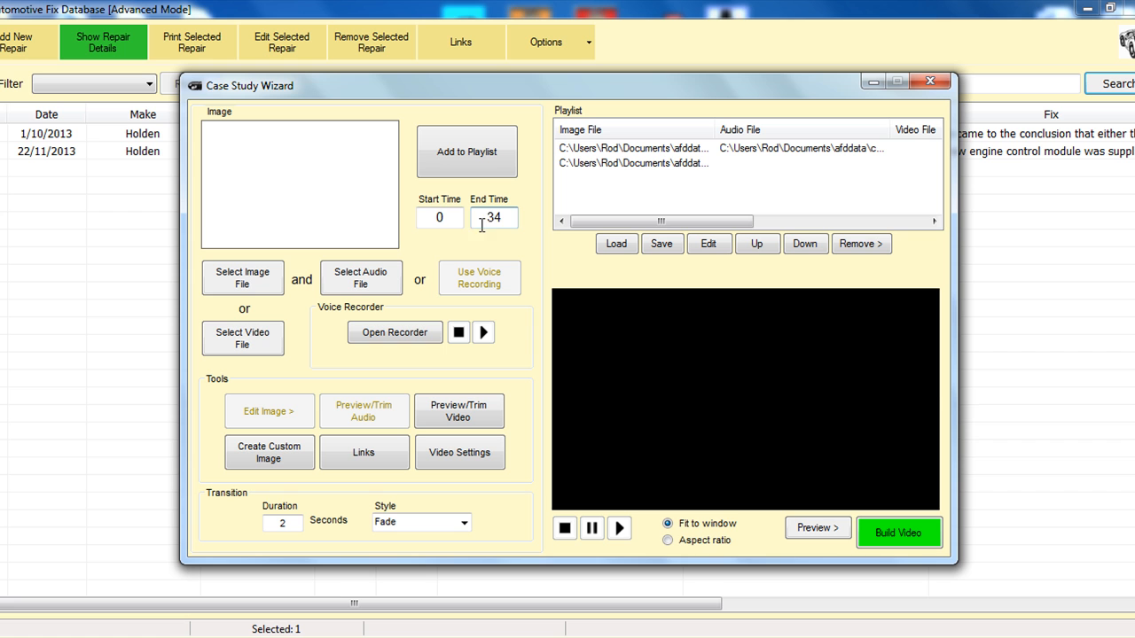
left_click(462, 222)
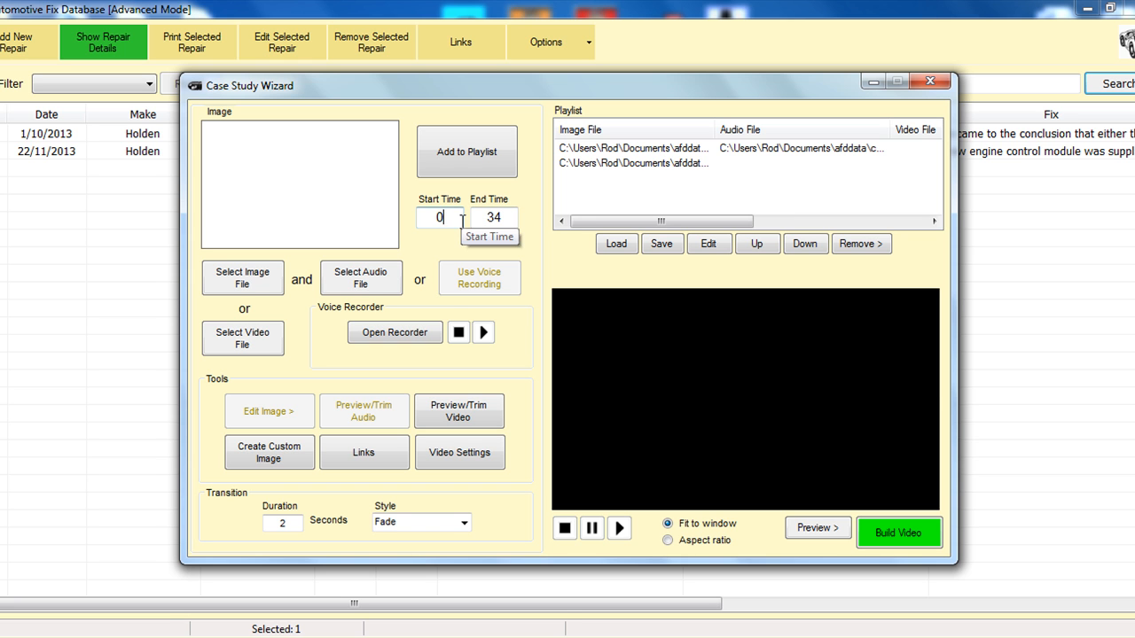
Step: Preview the video and save its trim range of 0 to 34, and add the clip to the playlist
left_click(471, 414)
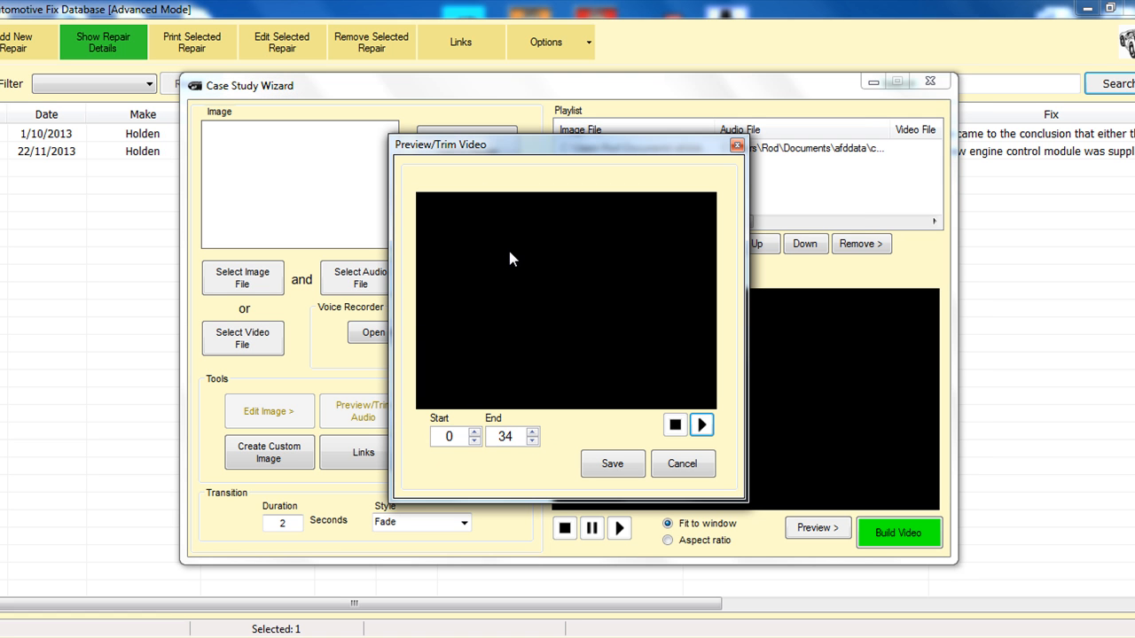
left_click(702, 425)
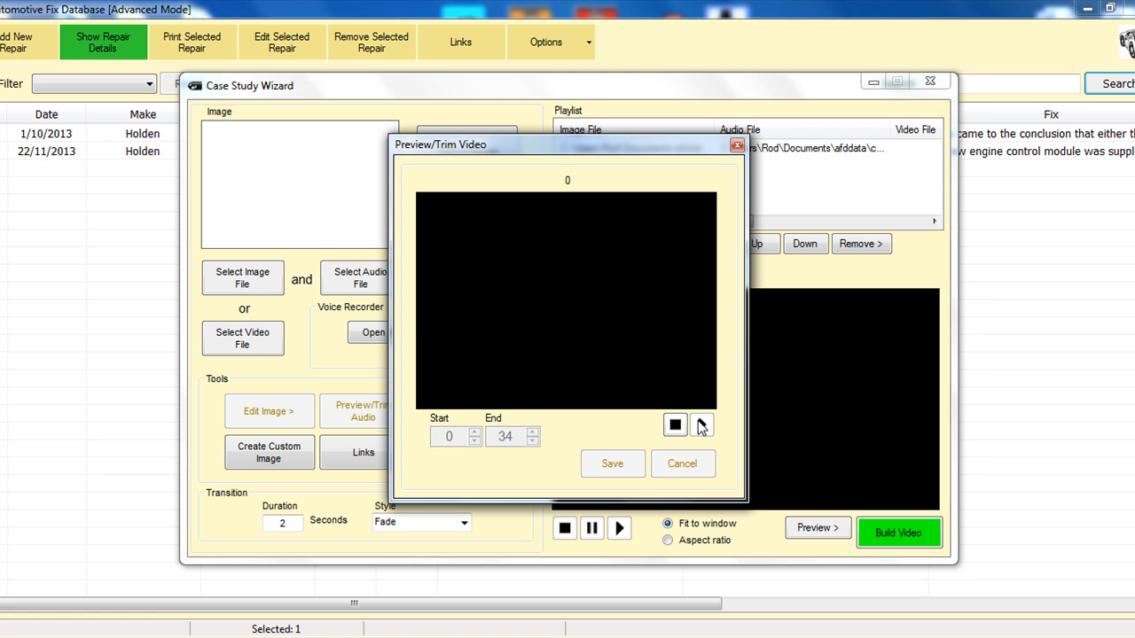
left_click(678, 426)
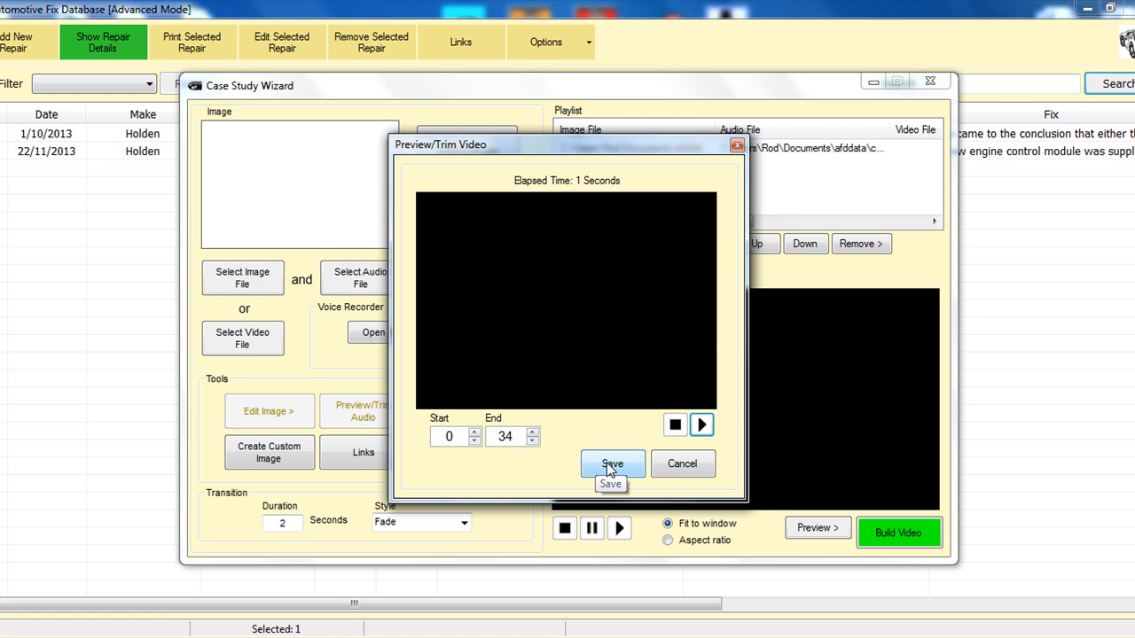
left_click(610, 462)
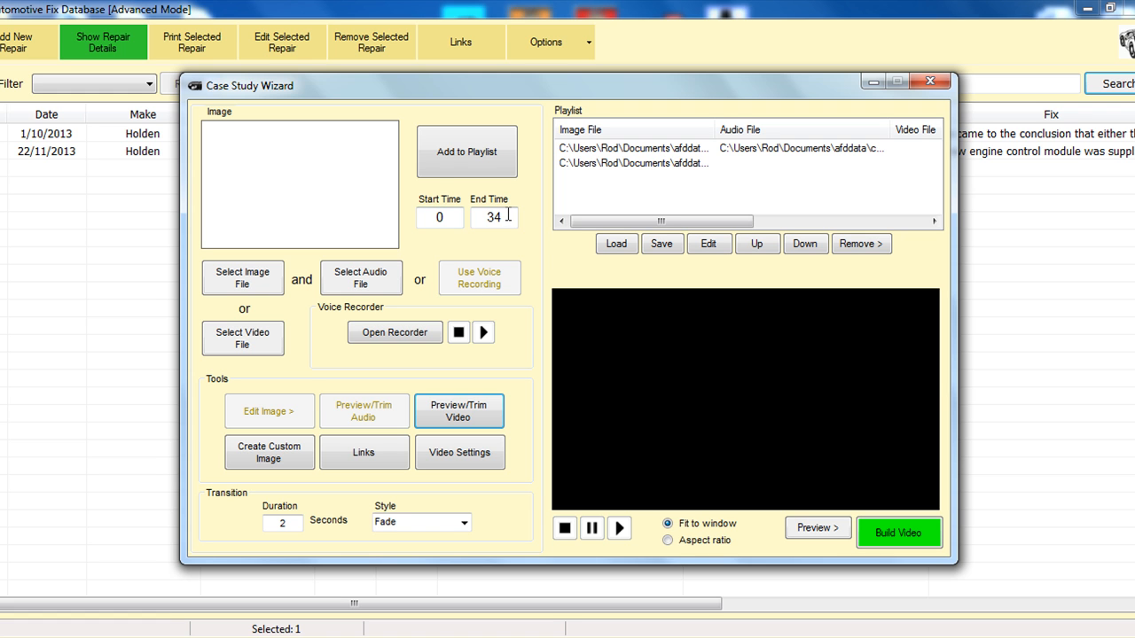
left_click(475, 168)
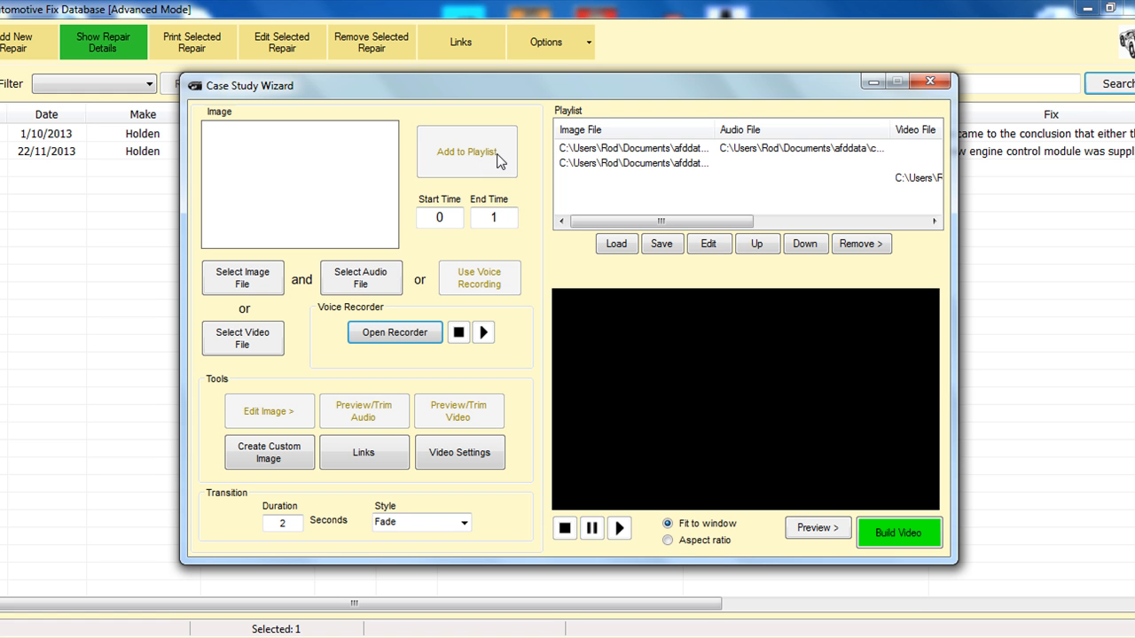
Step: Review the image, audio and video files used by the three playlist entries
left_click(650, 152)
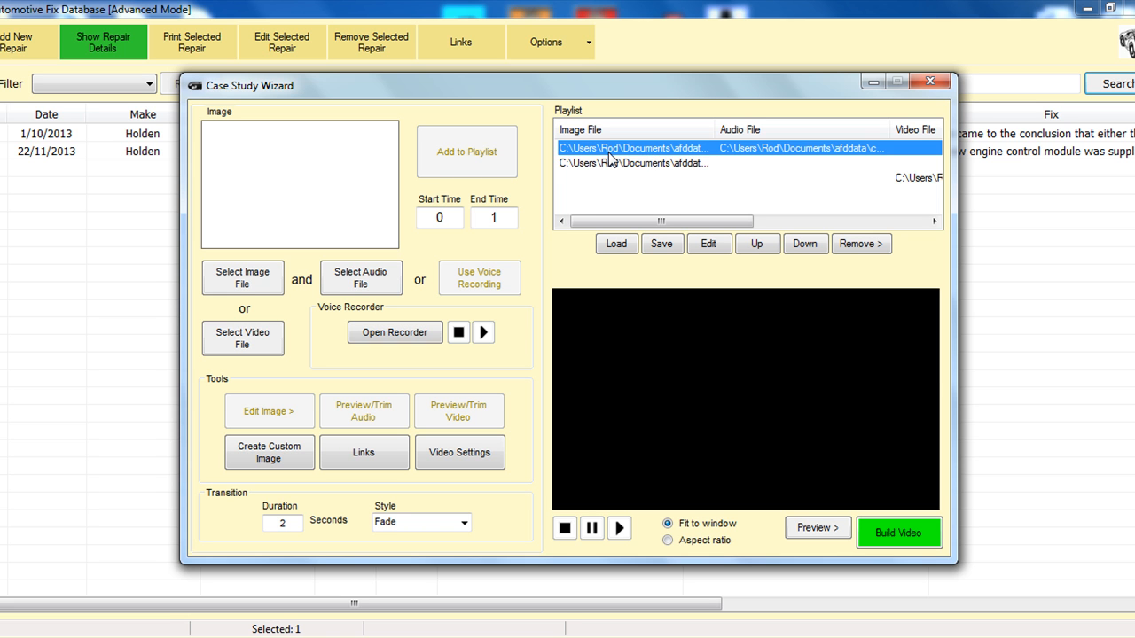
left_click(616, 167)
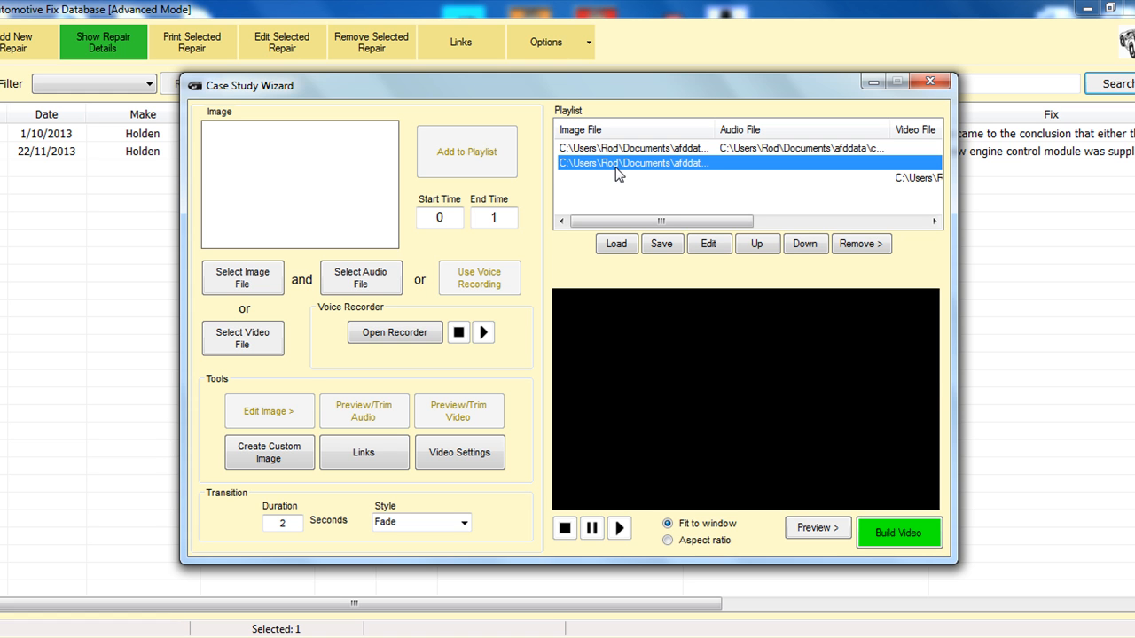
left_click(620, 180)
left_click_drag(660, 222, 729, 222)
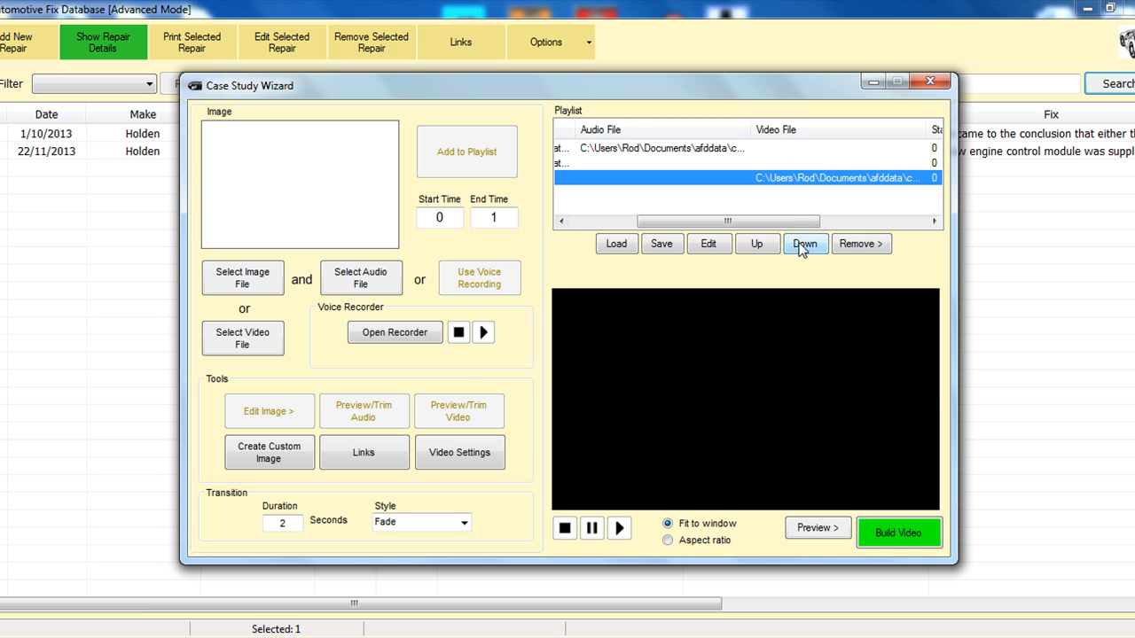
Step: Compare the stop times, transition styles and transition times of the three playlist entries
left_click_drag(793, 227, 883, 223)
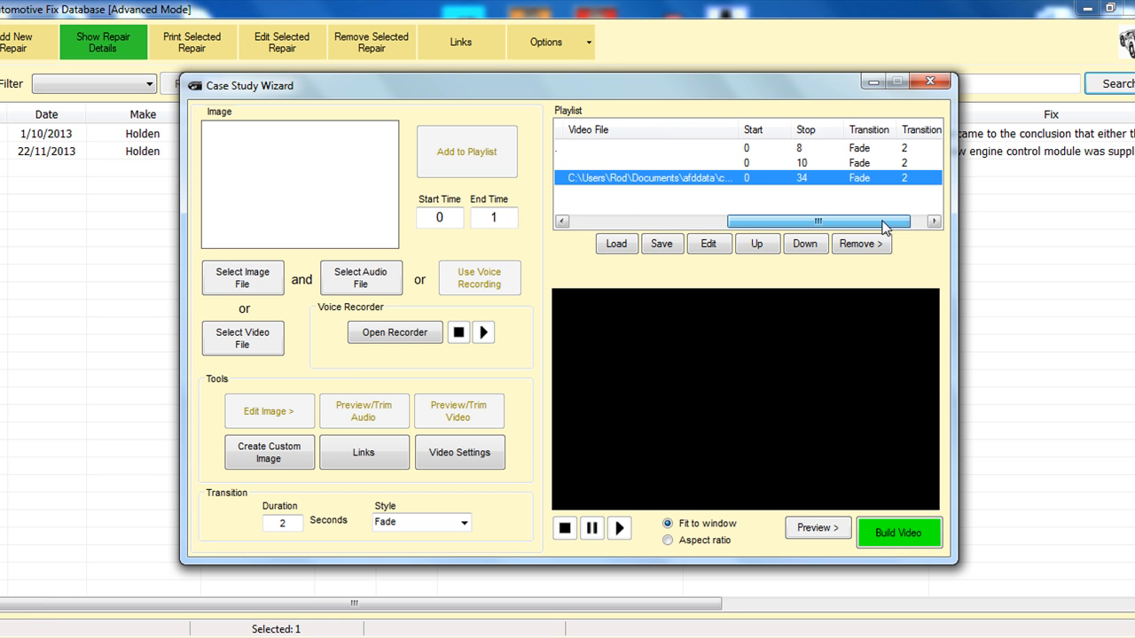
left_click(802, 149)
left_click(806, 163)
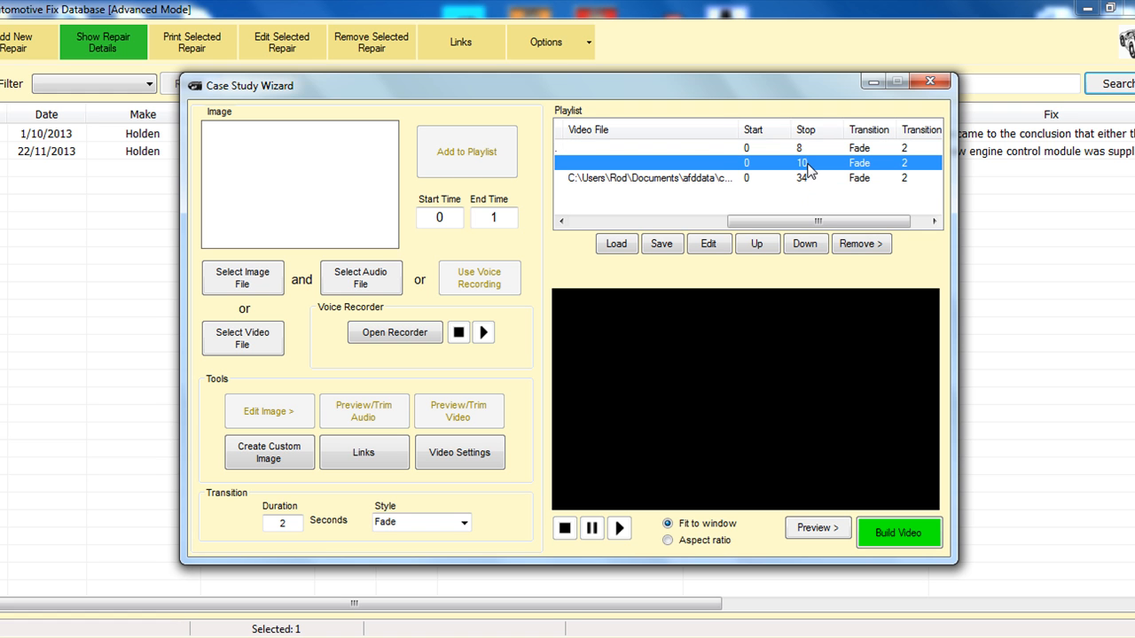
left_click(808, 178)
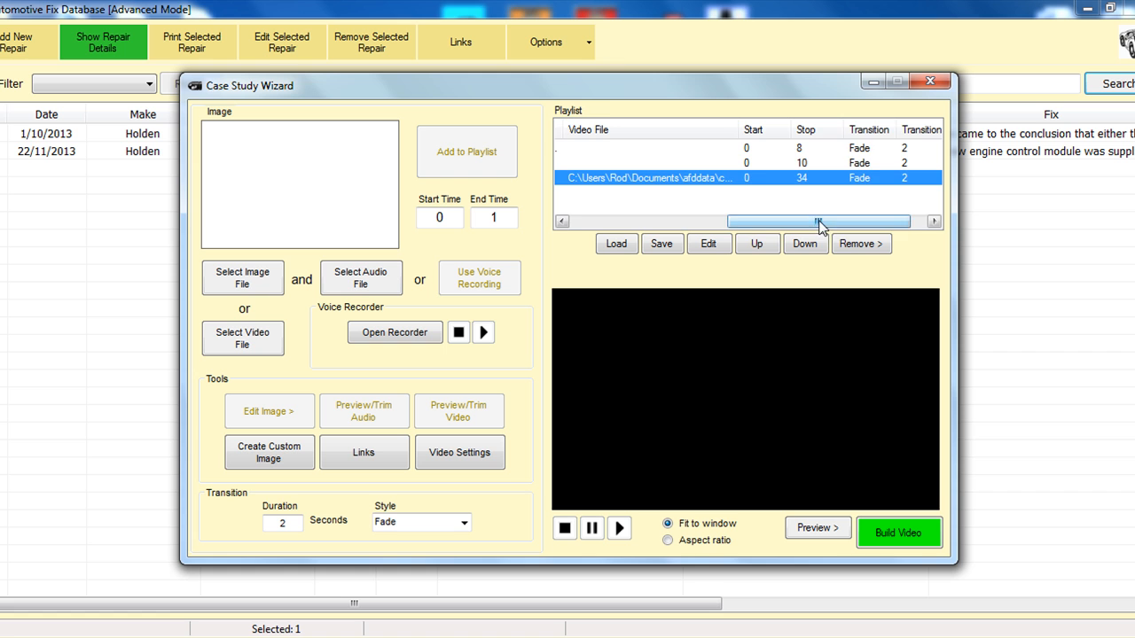
left_click_drag(821, 221, 862, 218)
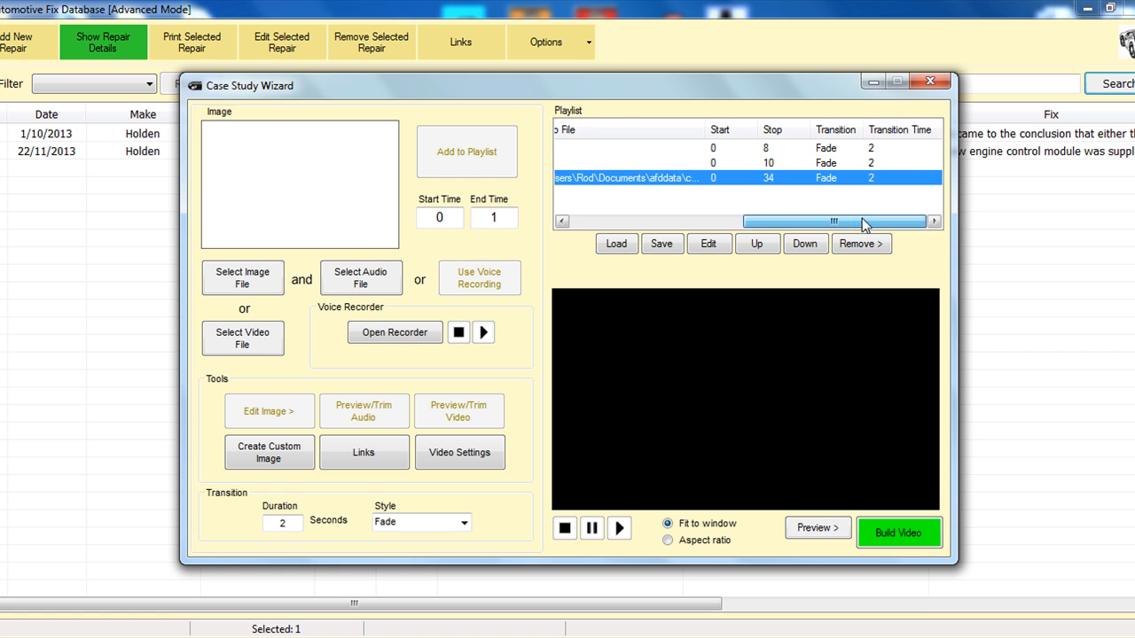
left_click(827, 148)
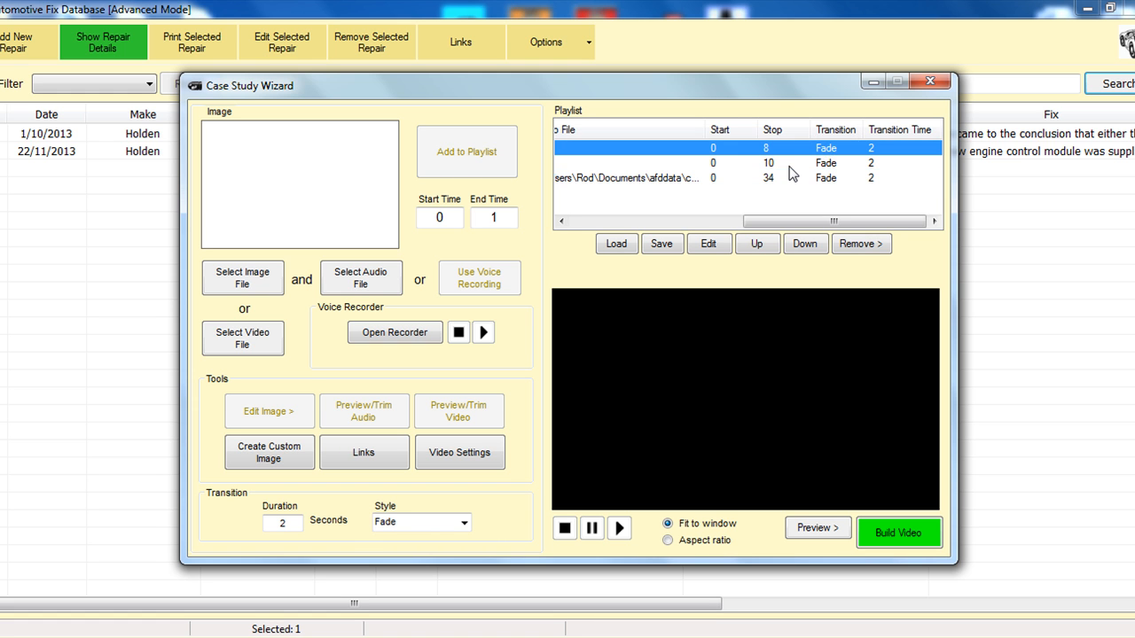
left_click(789, 166)
left_click(753, 147)
left_click(773, 207)
Step: Open the first playlist entry, the custom image with audio, for editing
left_click_drag(773, 221, 545, 228)
left_click(690, 151)
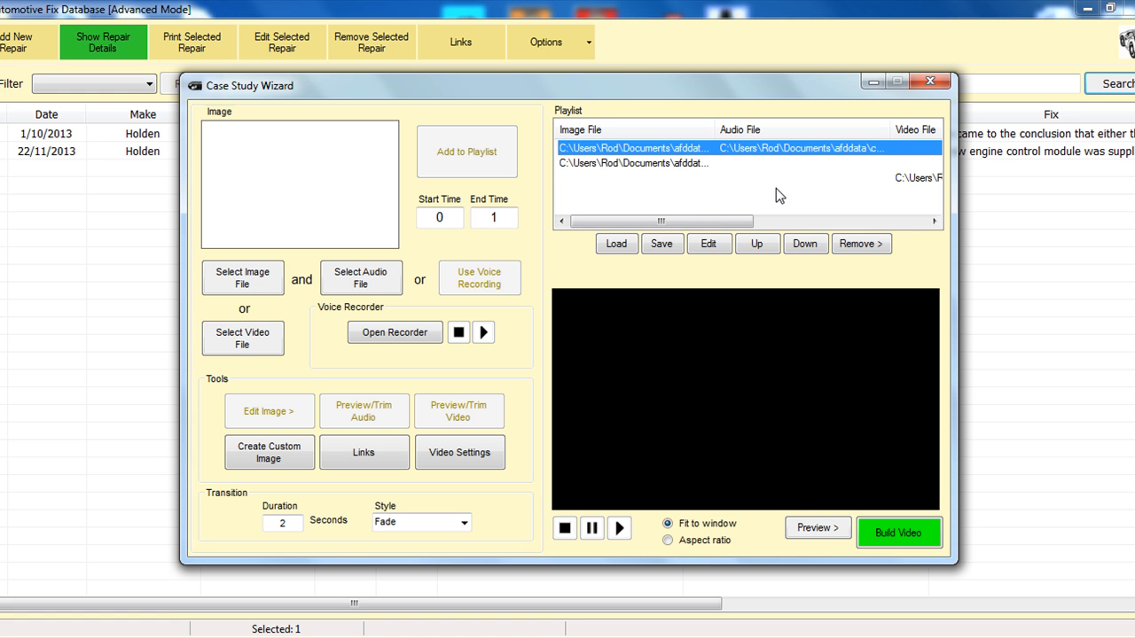
left_click(709, 243)
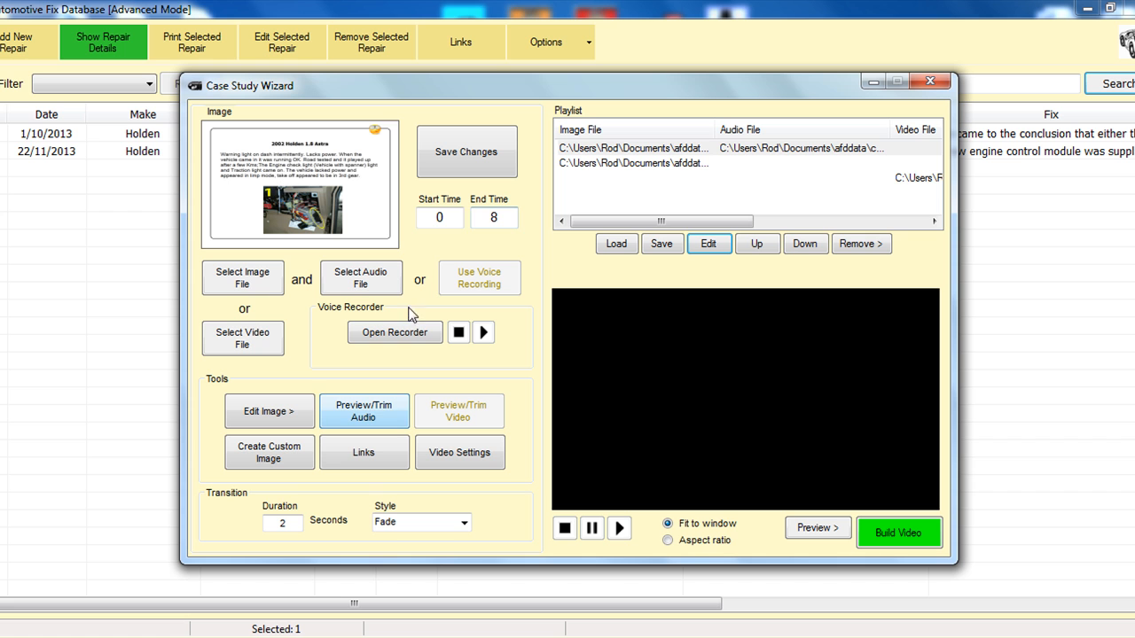
Step: Set the first playlist entry's end time to 2 and save the change to the playlist
double_click(490, 218)
type("2")
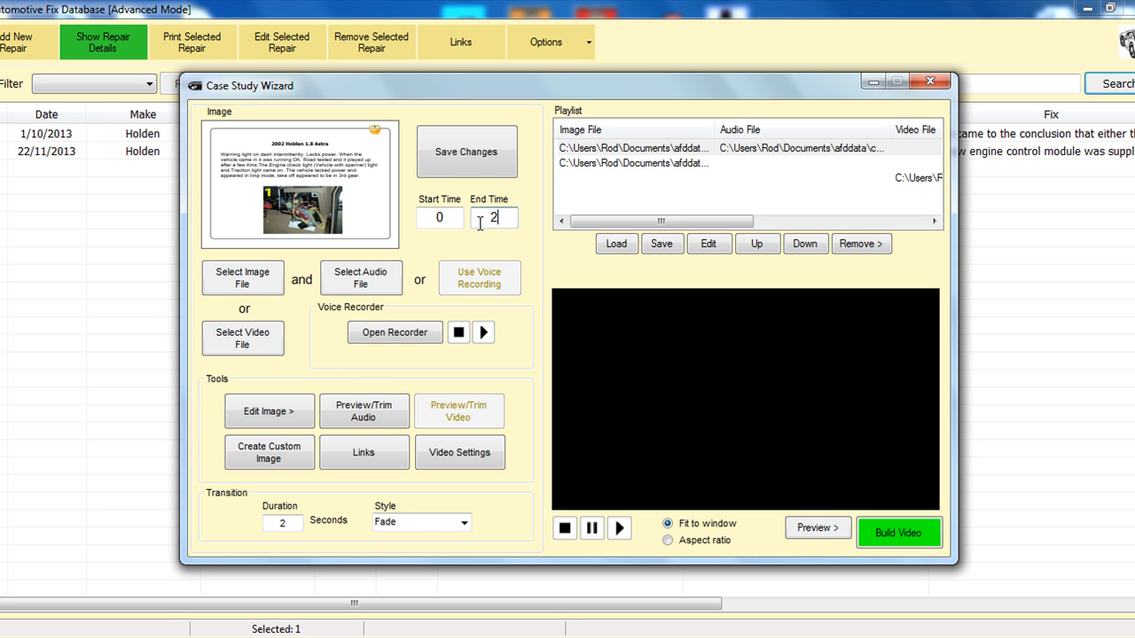
left_click(492, 171)
left_click_drag(686, 221, 893, 235)
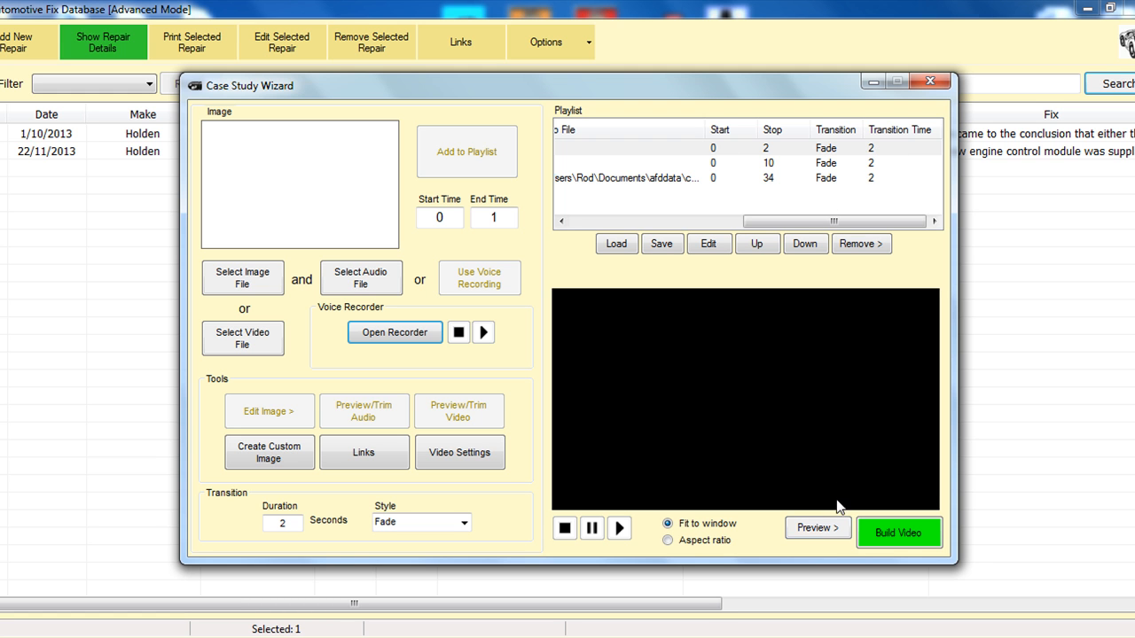
Step: Preview the playlist's video playback and stop it after a few seconds
left_click(818, 528)
left_click(865, 535)
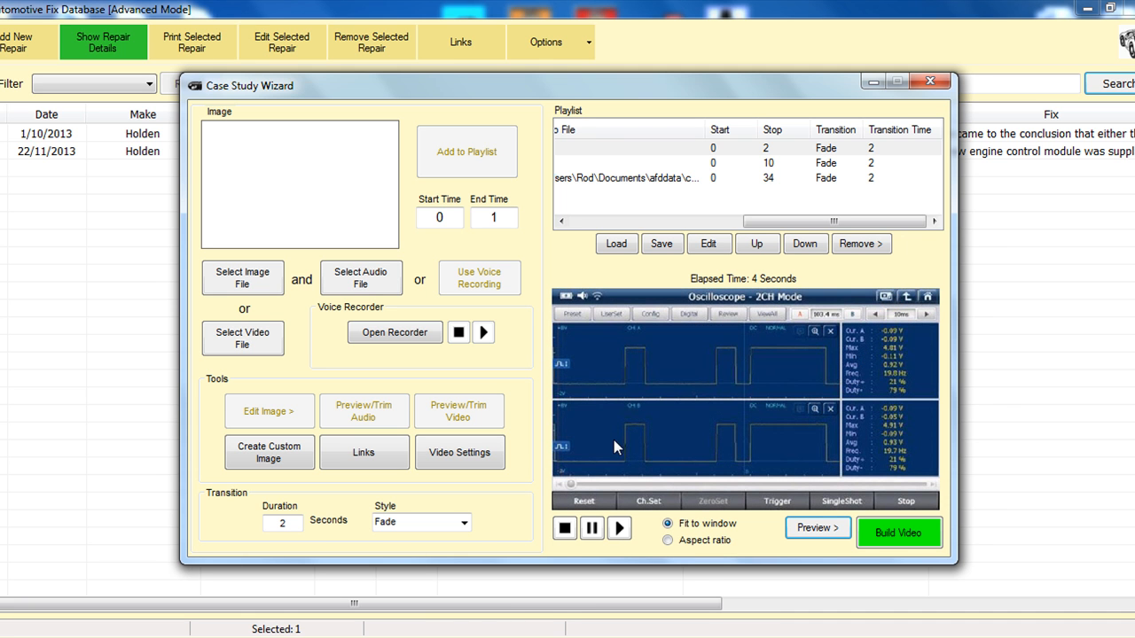
left_click(562, 534)
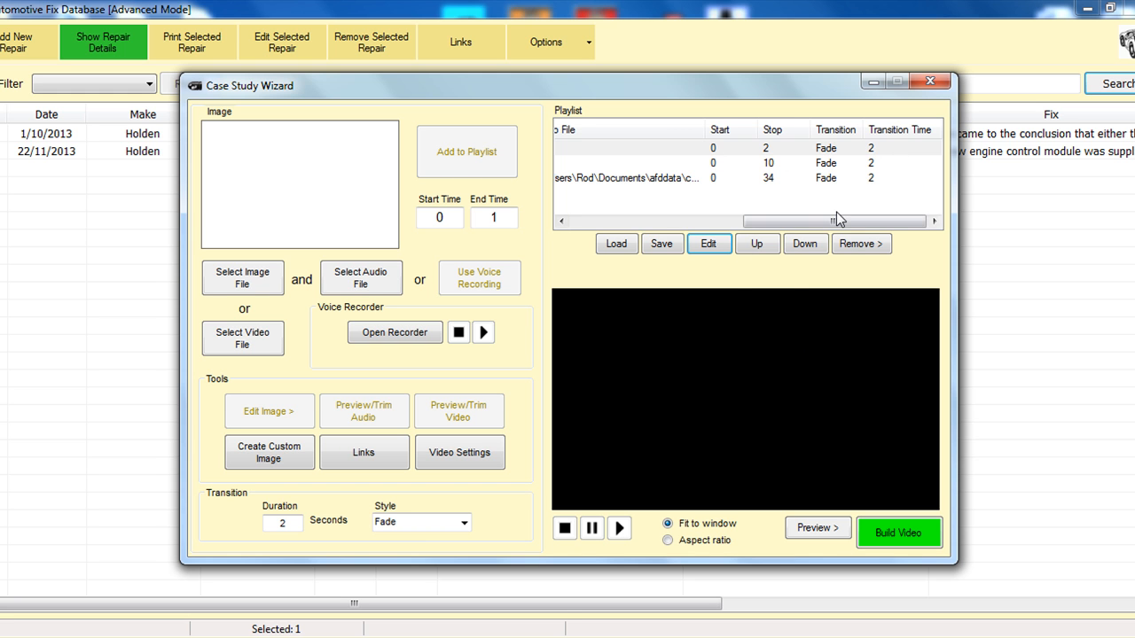
Step: Move the second playlist entry, the image without audio, up to the first place
left_click_drag(833, 221, 660, 223)
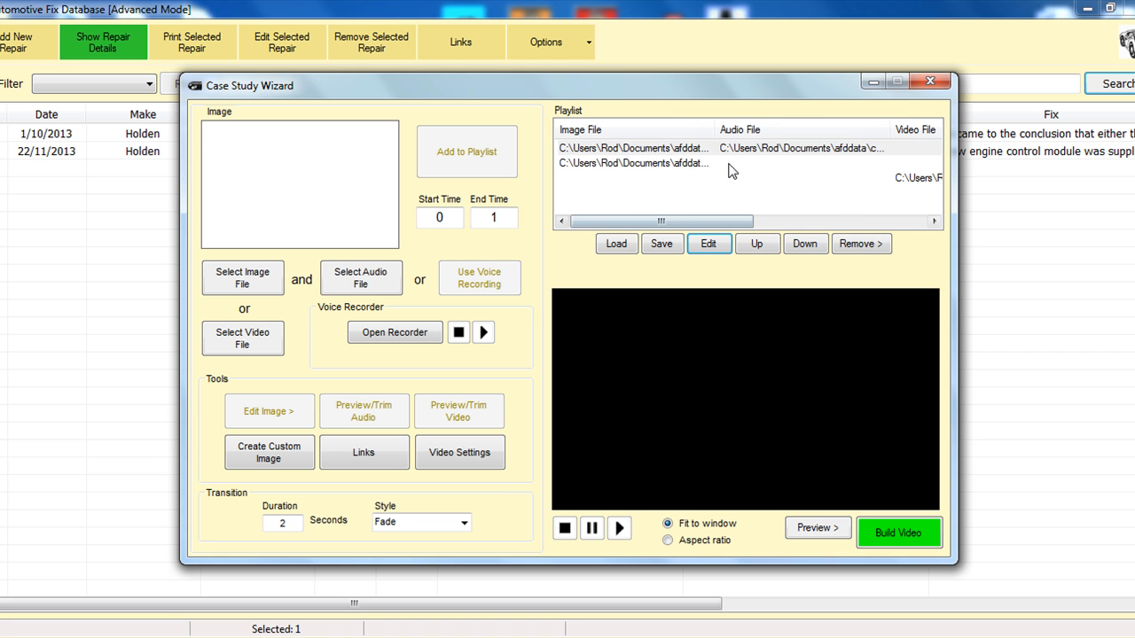
left_click(728, 164)
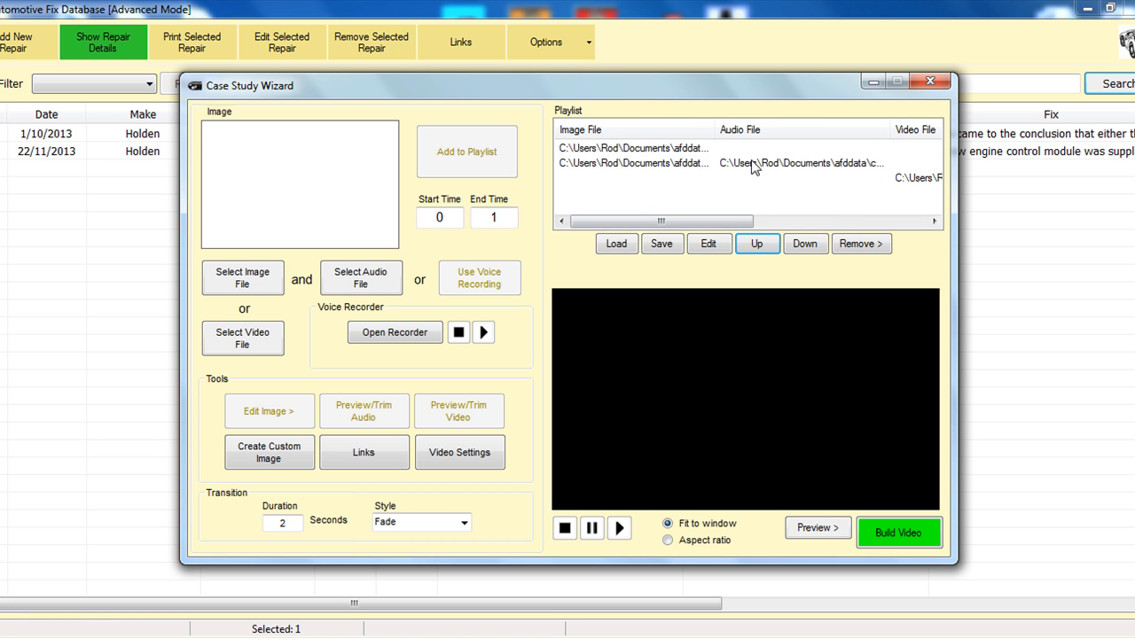
Step: Build the video from the playlist and save it to the Desktop as the WMV file 2002 Holden Astra.wmv
left_click(883, 539)
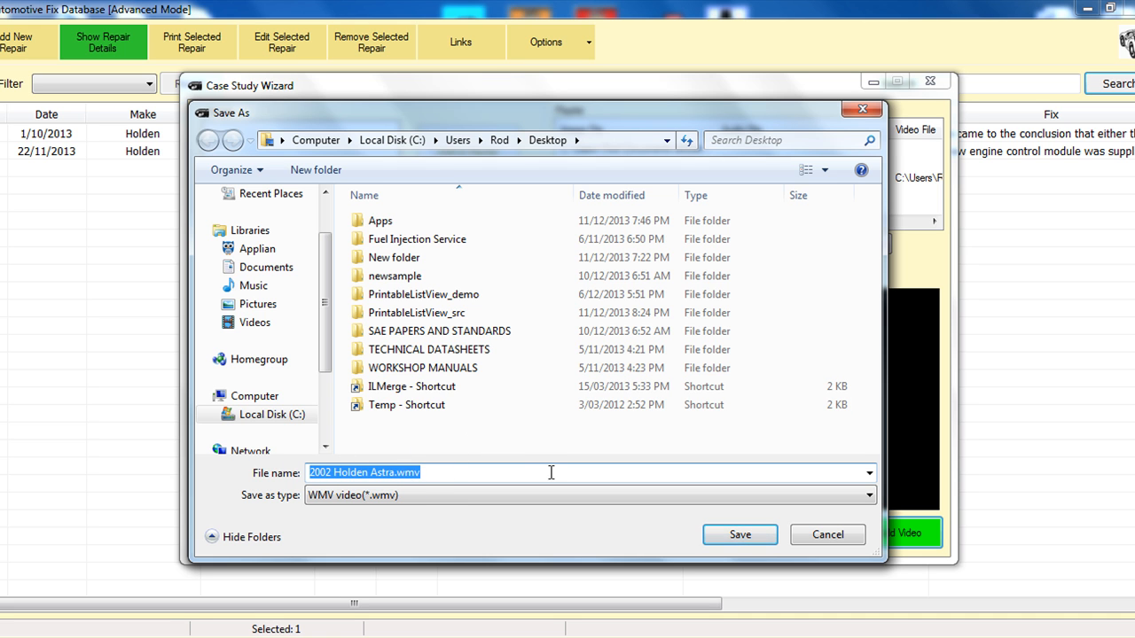
left_click(728, 536)
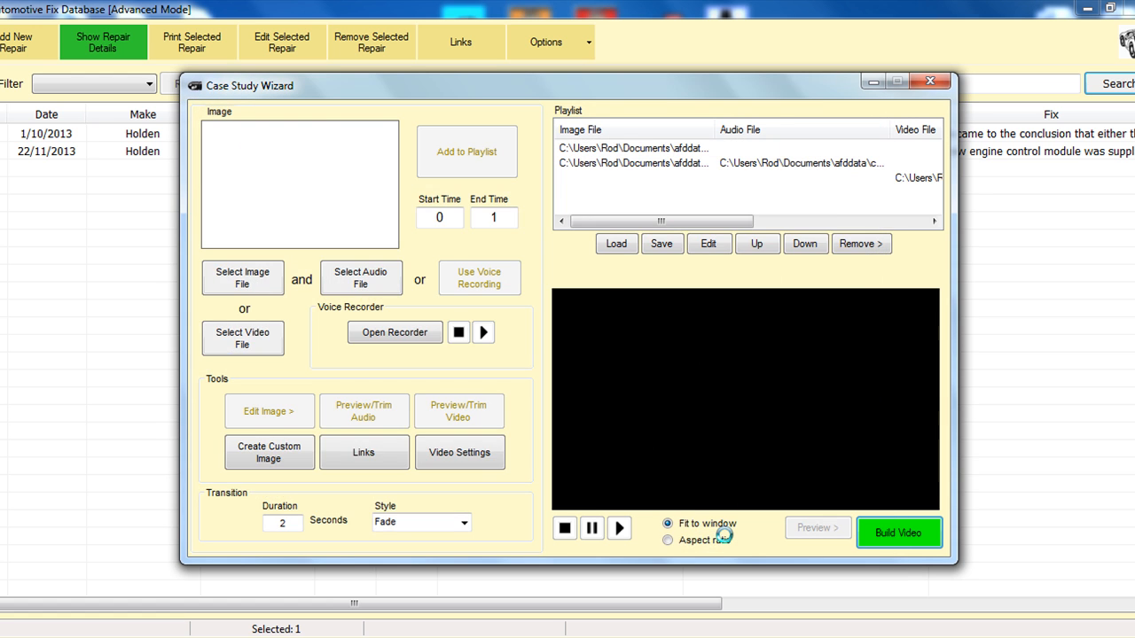